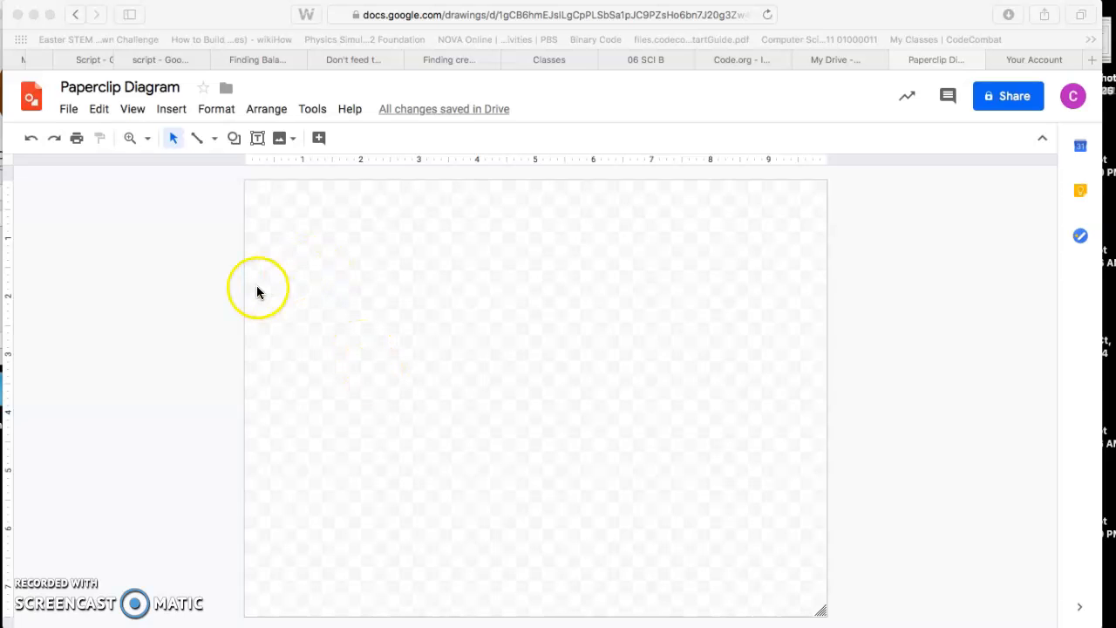
Add a text box reading "1 square = 1/16 inch" near the canvas's upper-left corner and shrink it to fit the text.
{"action": "left_click", "coordinate": [254, 137]}
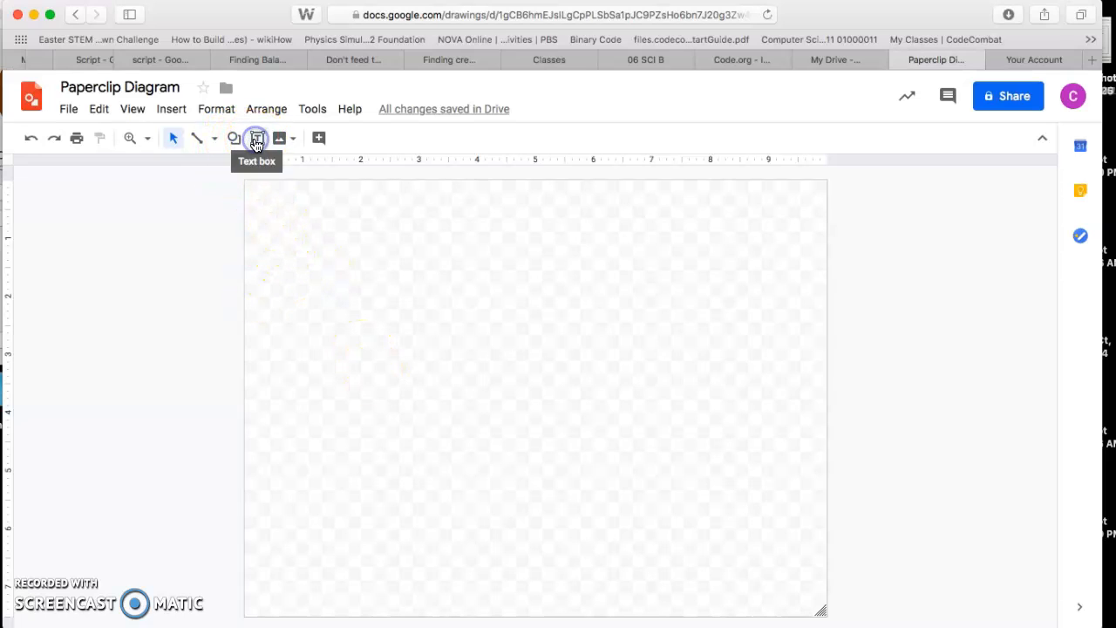
{"action": "left_click", "coordinate": [257, 140]}
{"action": "left_click_drag", "start_coordinate": [269, 205], "coordinate": [404, 257]}
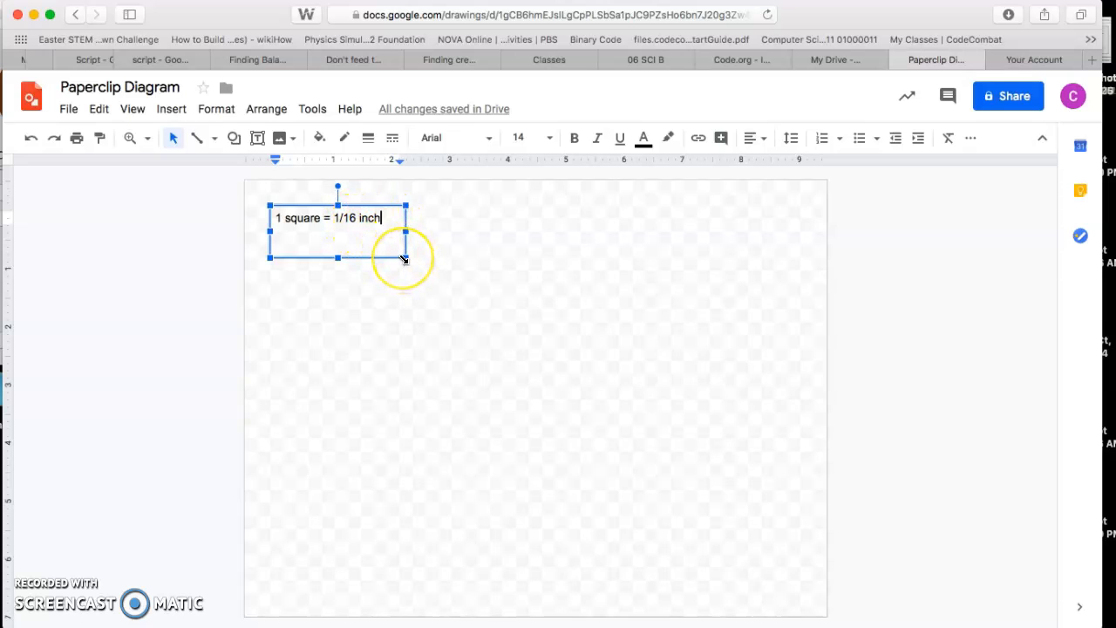
{"action": "mouse_move", "coordinate": [405, 259]}
{"action": "left_mouse_down"}
{"action": "mouse_move", "coordinate": [381, 252]}
{"action": "mouse_move", "coordinate": [384, 237]}
{"action": "mouse_move", "coordinate": [406, 241]}
{"action": "left_mouse_up"}
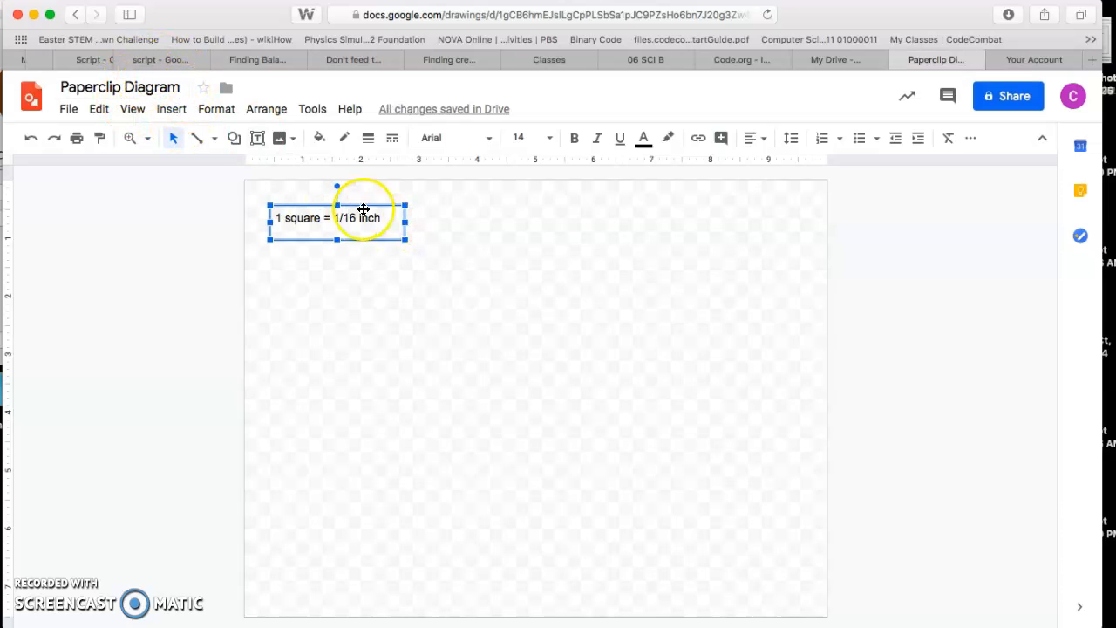
{"action": "left_click_drag", "start_coordinate": [407, 224], "coordinate": [328, 234]}
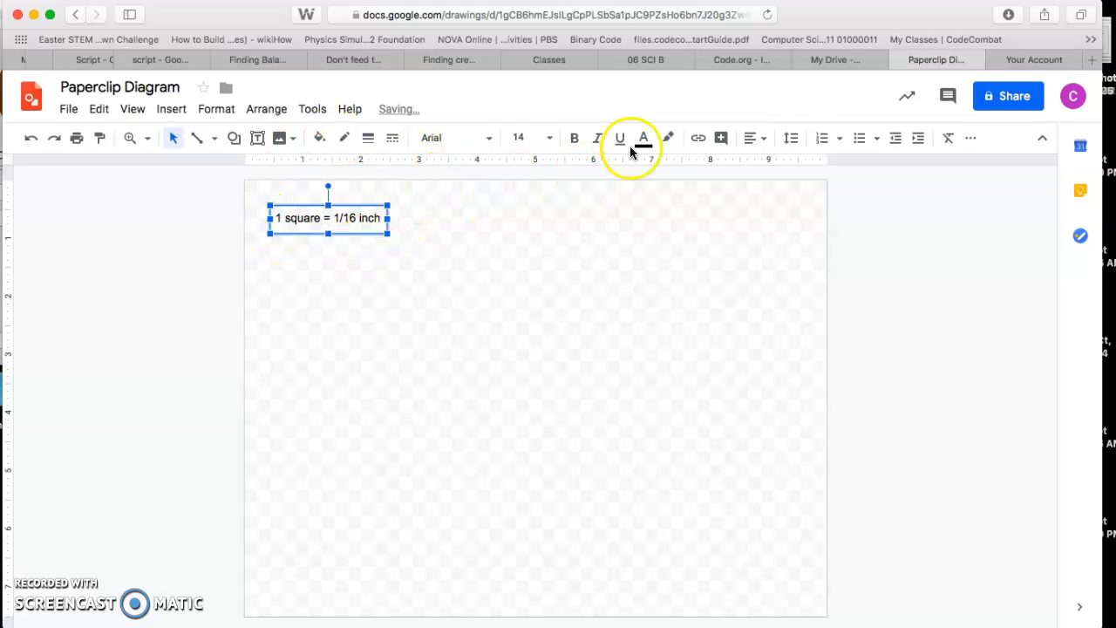
Give the scale label's text box a black border and a solid cyan fill.
{"action": "left_click", "coordinate": [369, 140]}
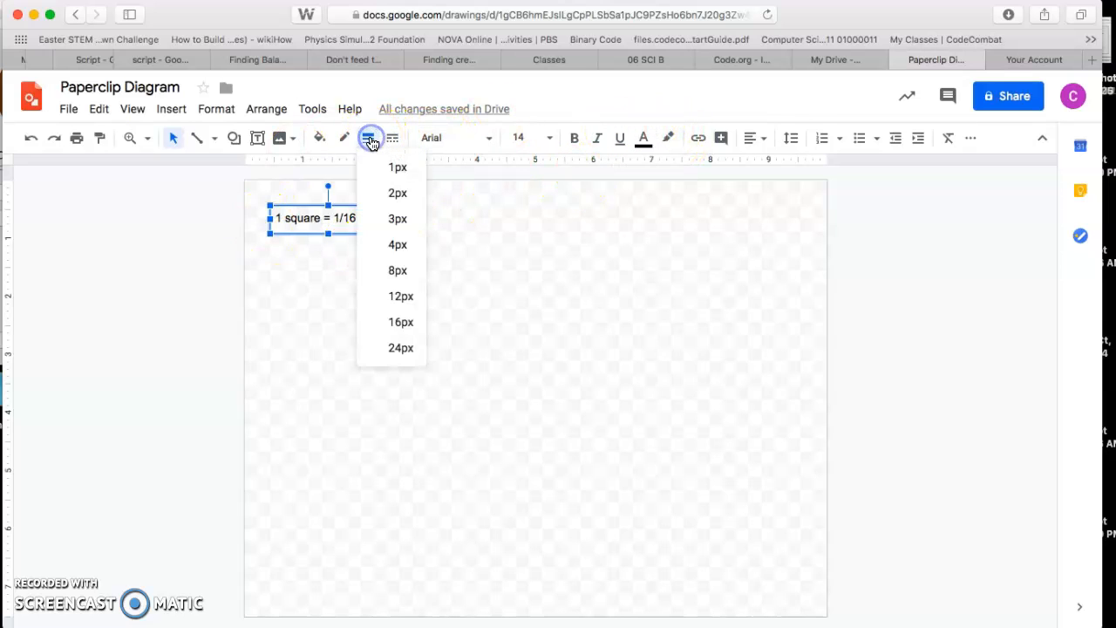
{"action": "left_click", "coordinate": [400, 231]}
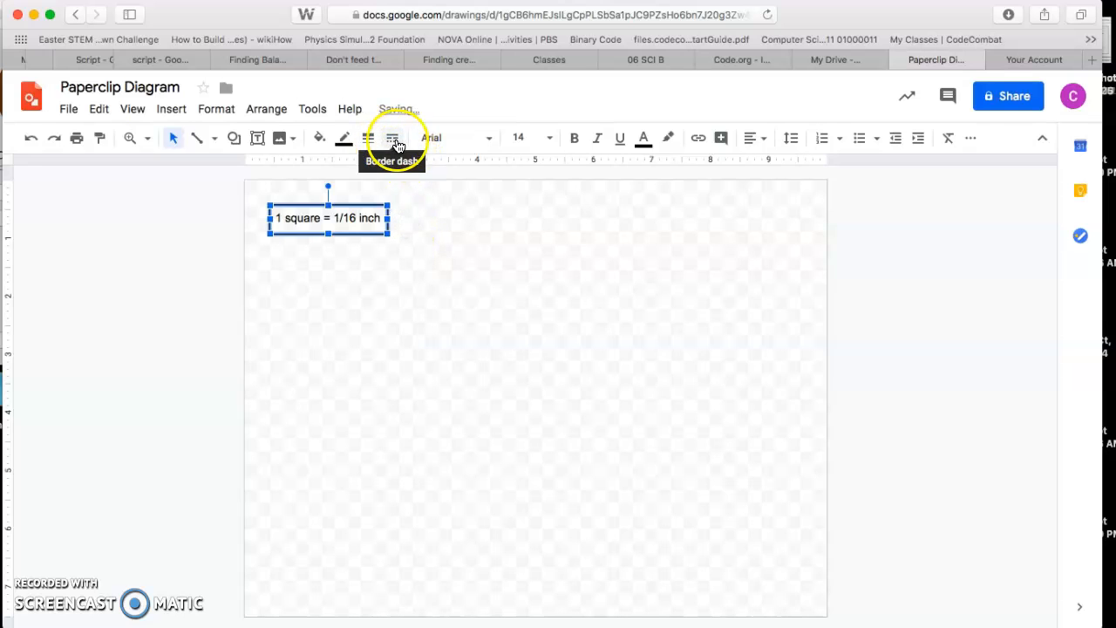
{"action": "left_click", "coordinate": [347, 142]}
{"action": "left_click", "coordinate": [354, 197]}
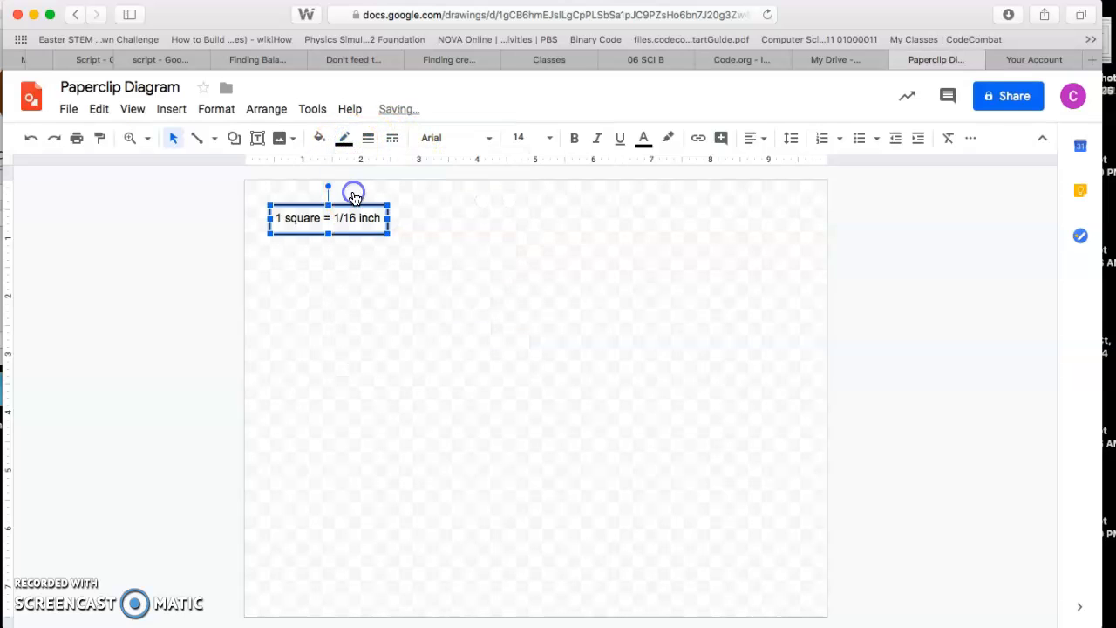
{"action": "left_click", "coordinate": [321, 140]}
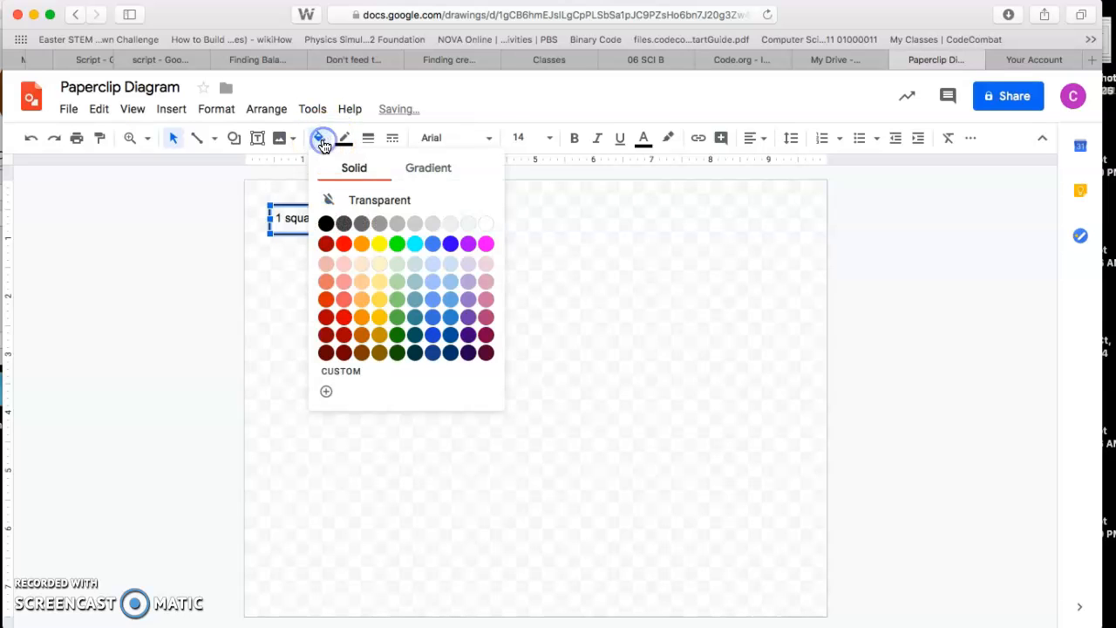
{"action": "left_click", "coordinate": [415, 244]}
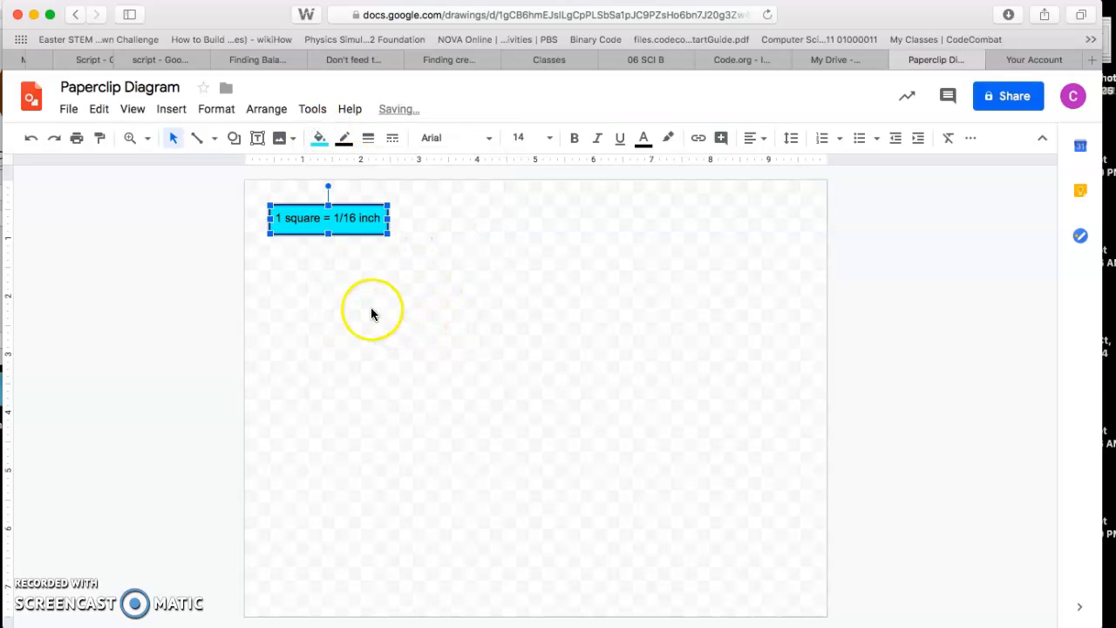
{"action": "left_click", "coordinate": [438, 283]}
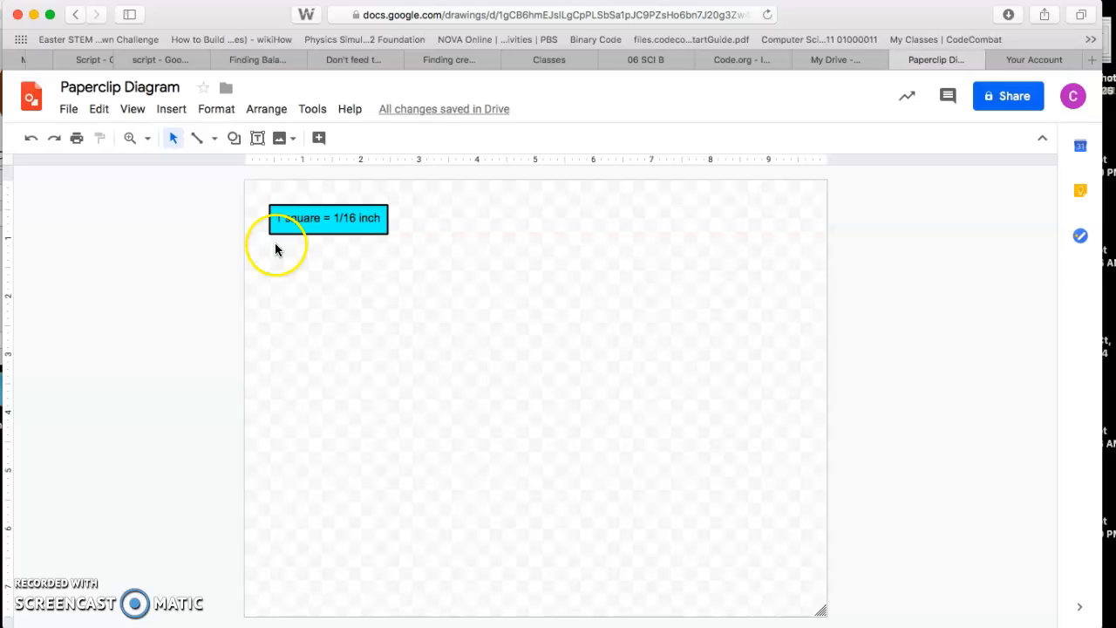
Draw a vertical line about 2 inches long below and right of the scale label, with a filled-circle start at its upper end.
{"action": "left_click", "coordinate": [213, 143]}
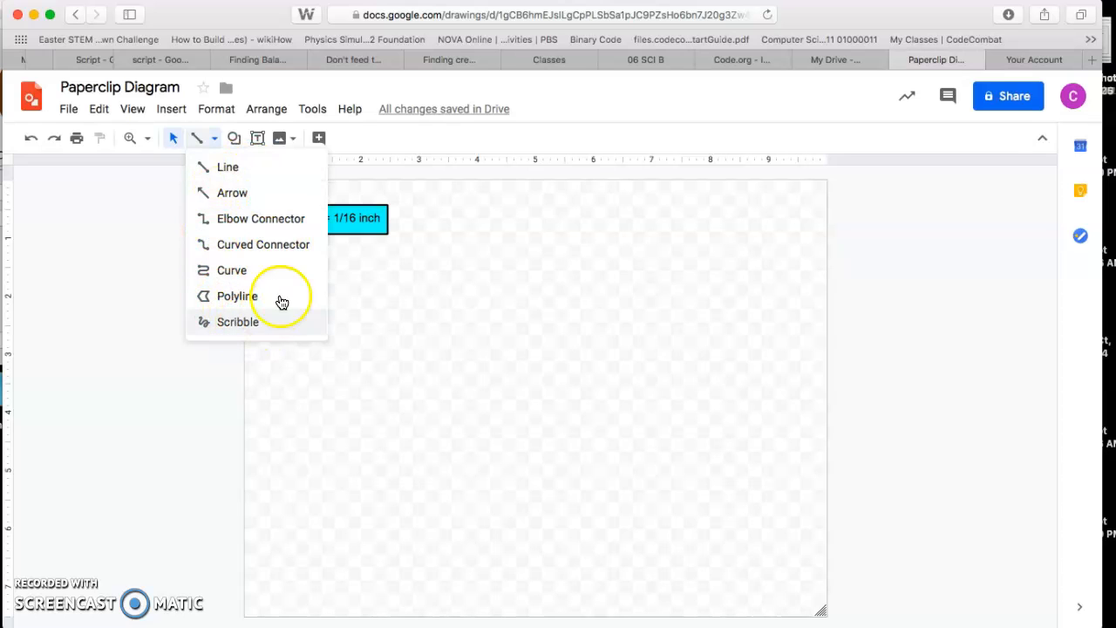
{"action": "left_click", "coordinate": [228, 169]}
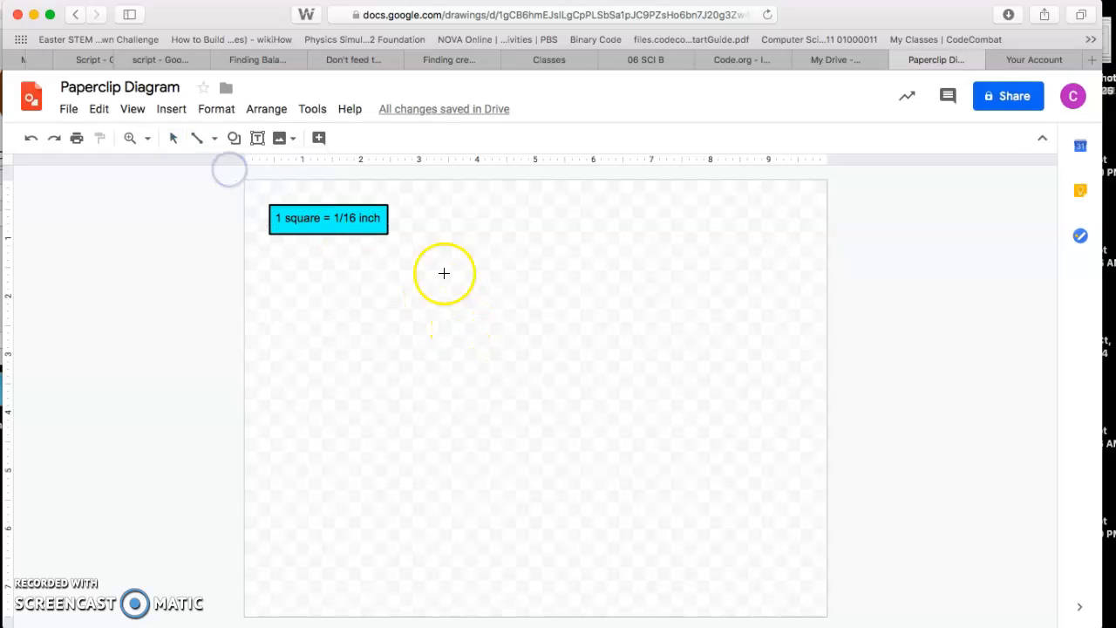
{"action": "left_click_drag", "start_coordinate": [454, 271], "coordinate": [455, 383]}
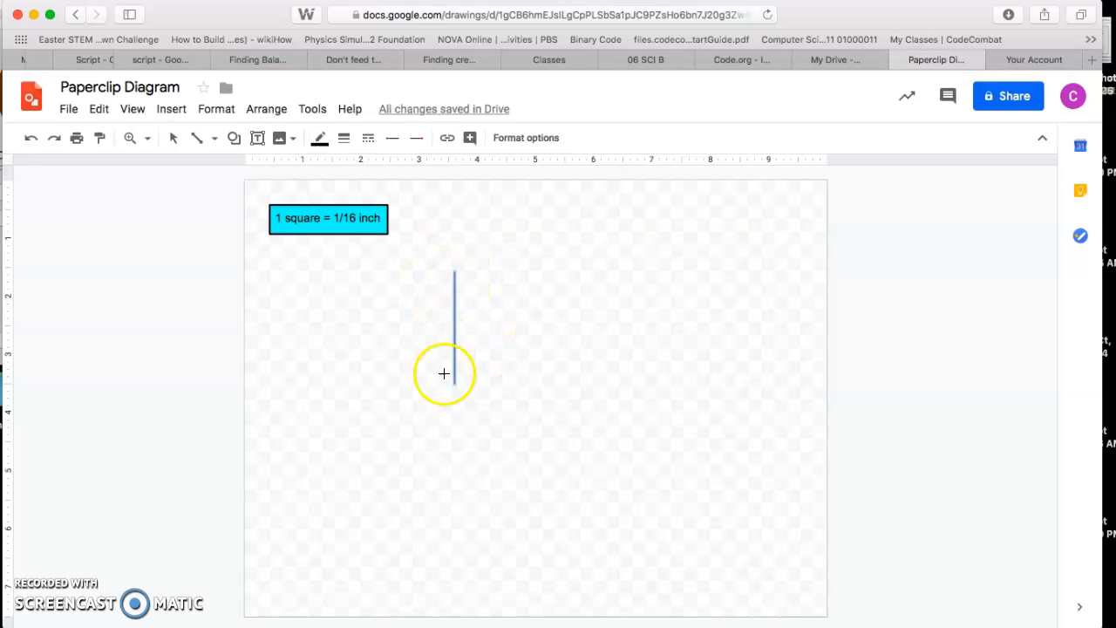
{"action": "left_click", "coordinate": [395, 142]}
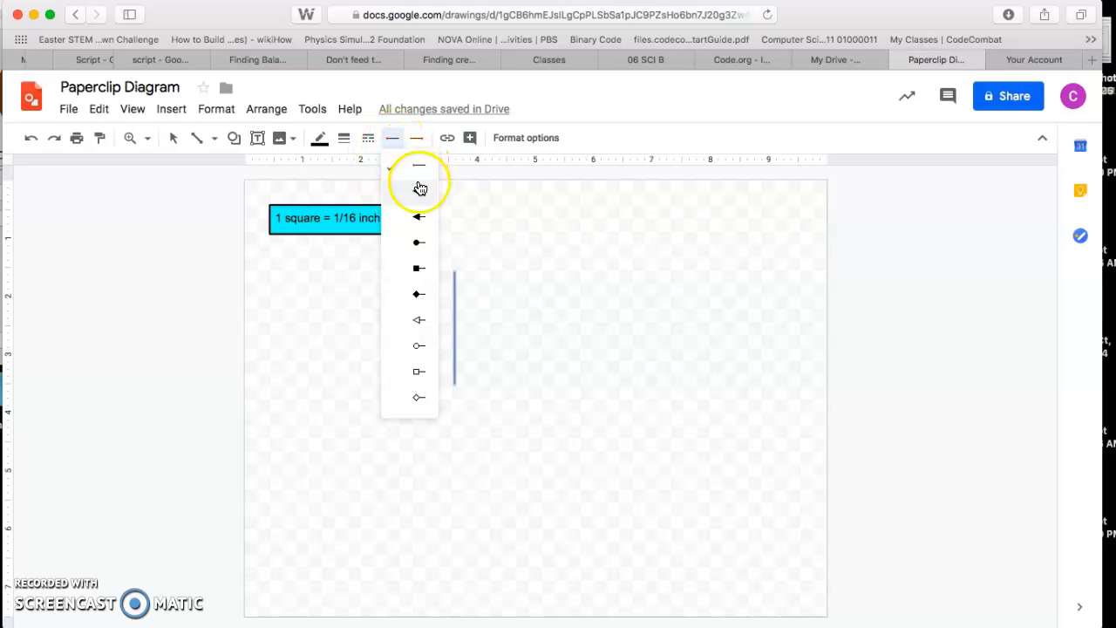
{"action": "left_click", "coordinate": [419, 248]}
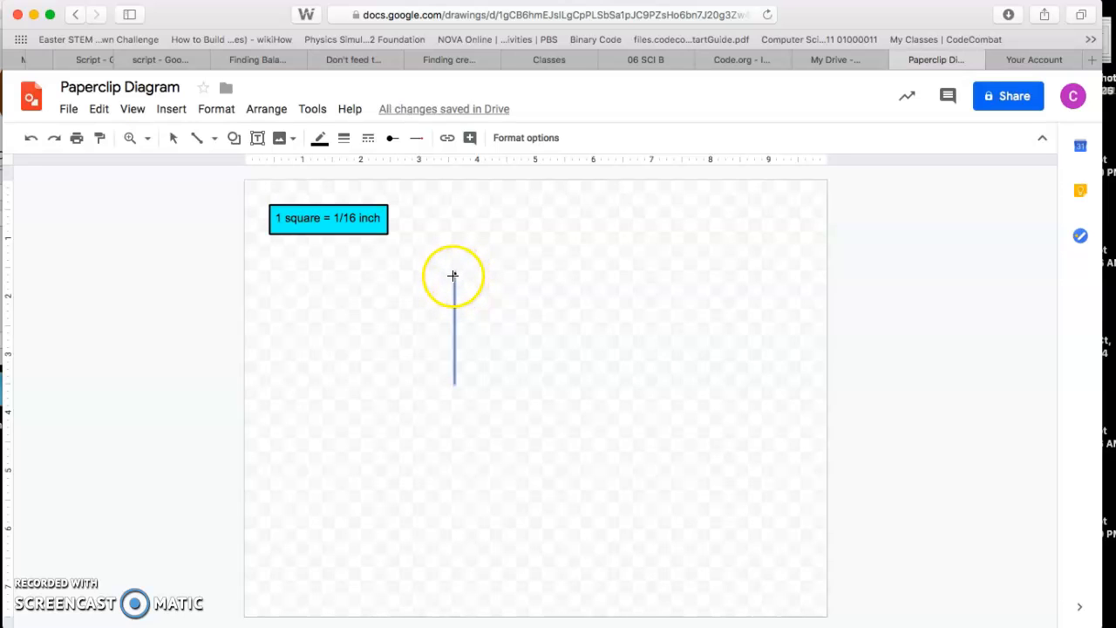
{"action": "left_click", "coordinate": [419, 138]}
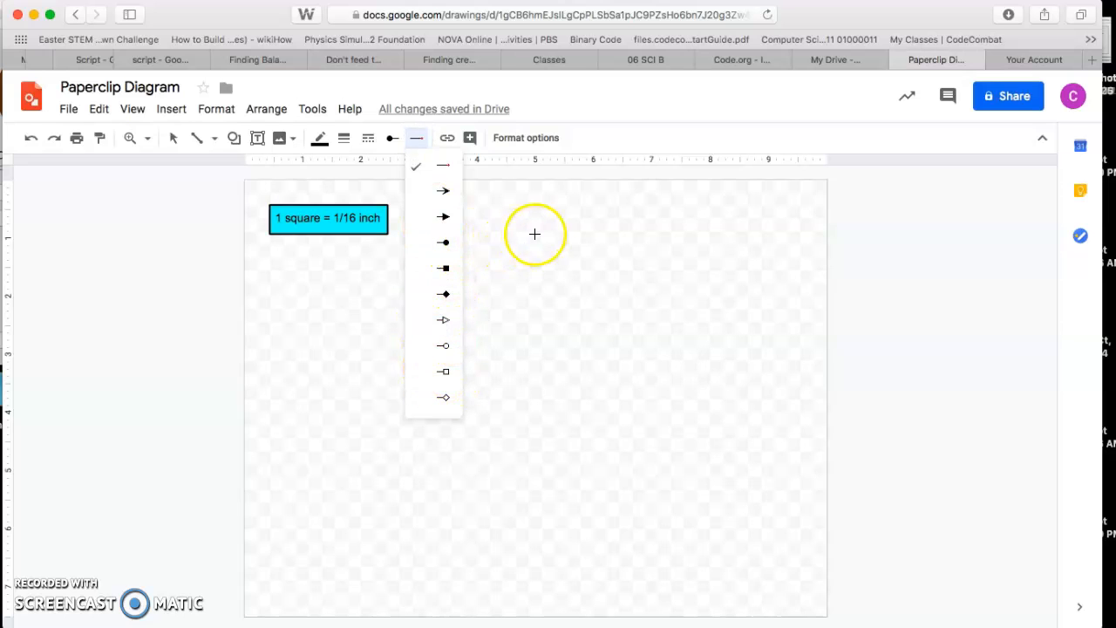
{"action": "left_click", "coordinate": [332, 364]}
{"action": "left_click_drag", "start_coordinate": [332, 365], "coordinate": [409, 440]}
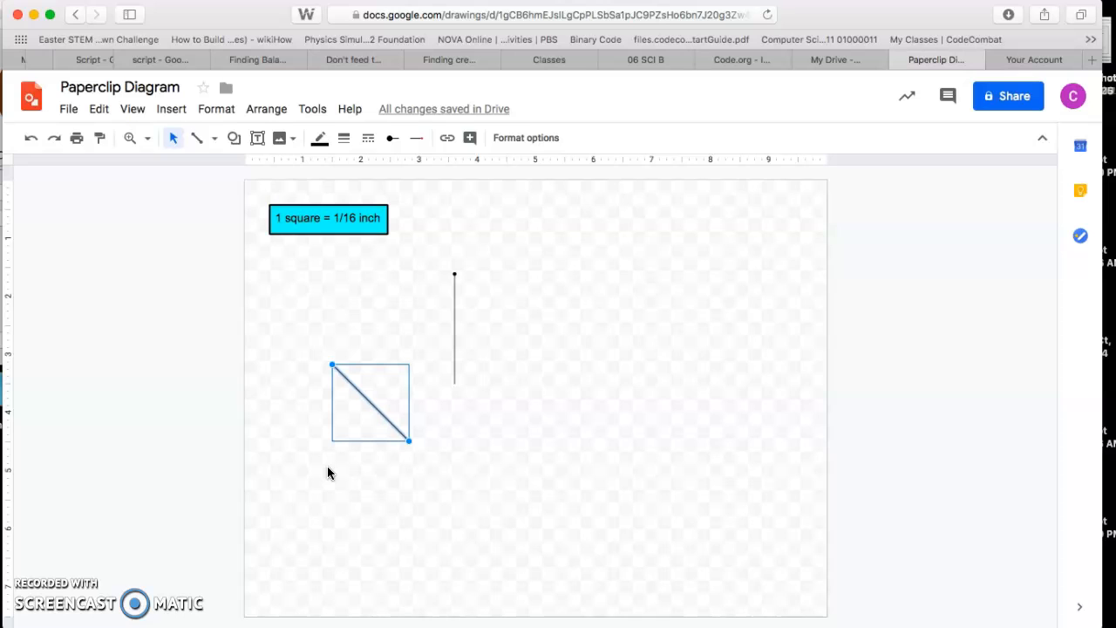
{"action": "key", "text": "Delete"}
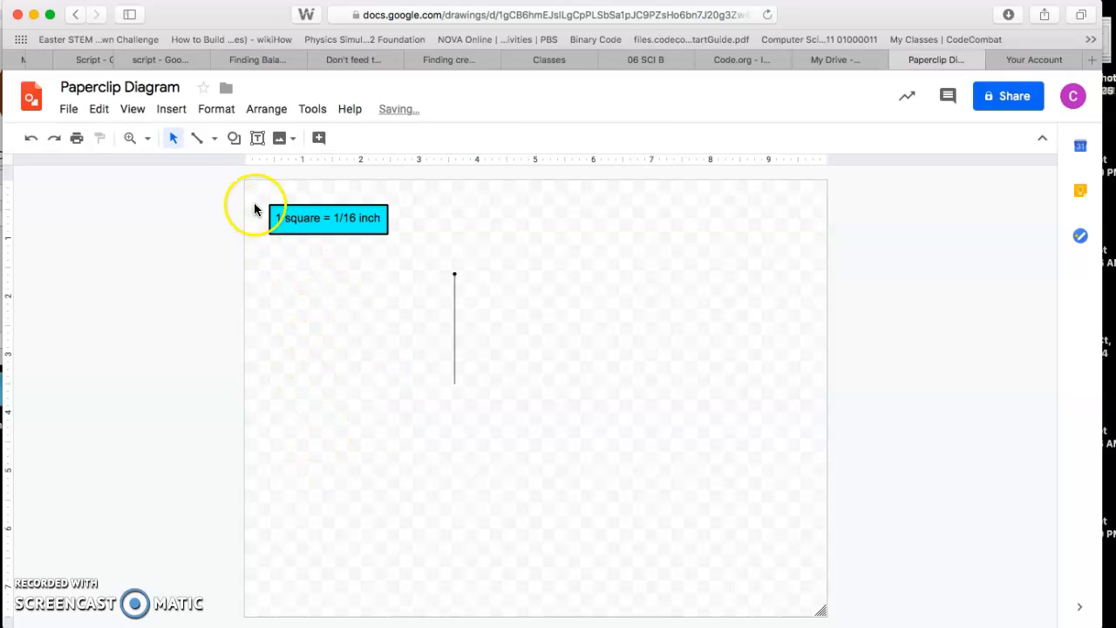
{"action": "left_click", "coordinate": [174, 140]}
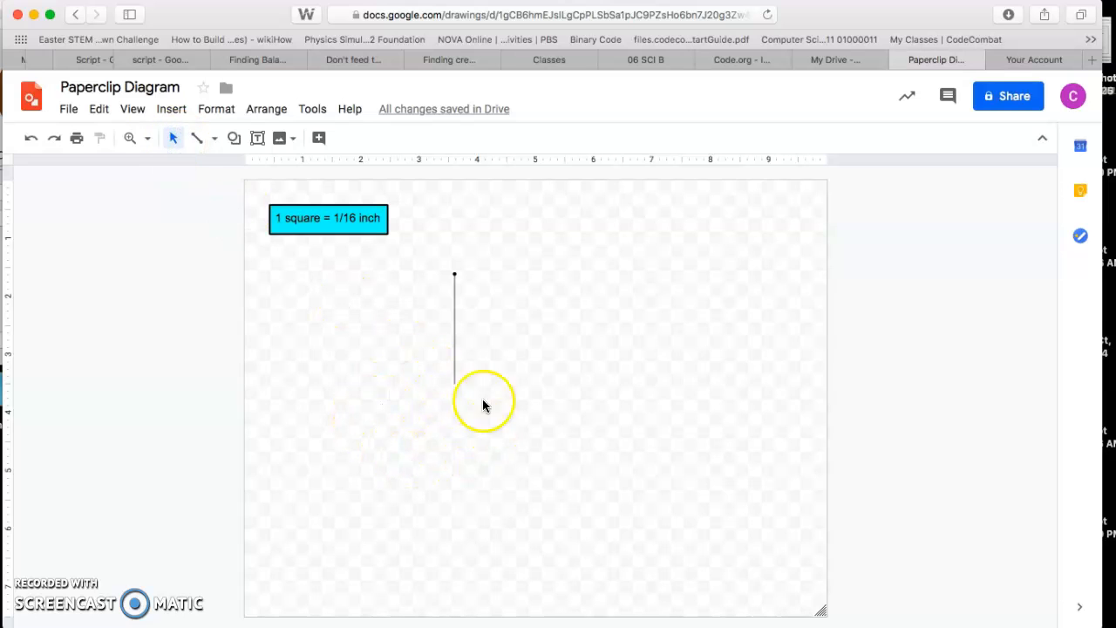
Draw an arrow from the scale label to the vertical line and set its weight to 3px.
{"action": "left_click", "coordinate": [214, 139]}
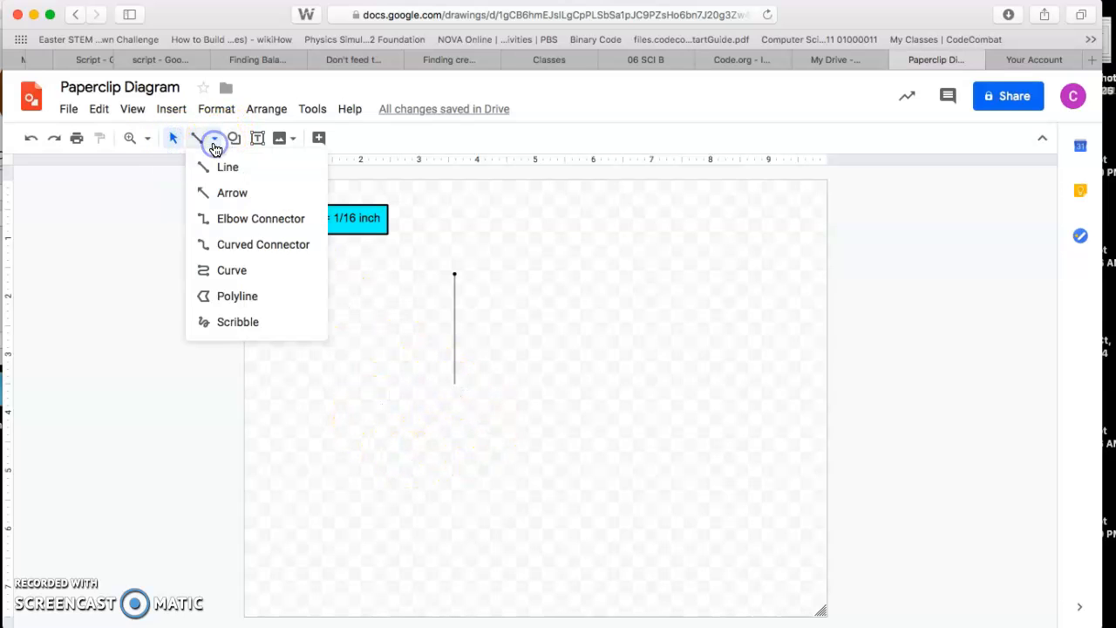
{"action": "left_click", "coordinate": [232, 195]}
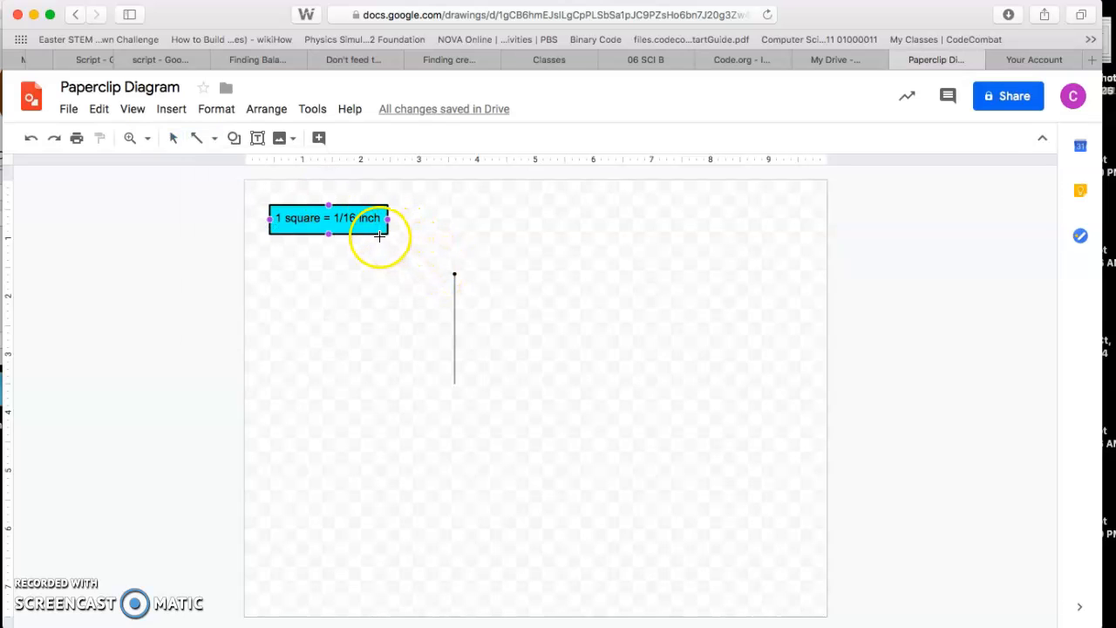
{"action": "left_click_drag", "start_coordinate": [379, 234], "coordinate": [450, 300]}
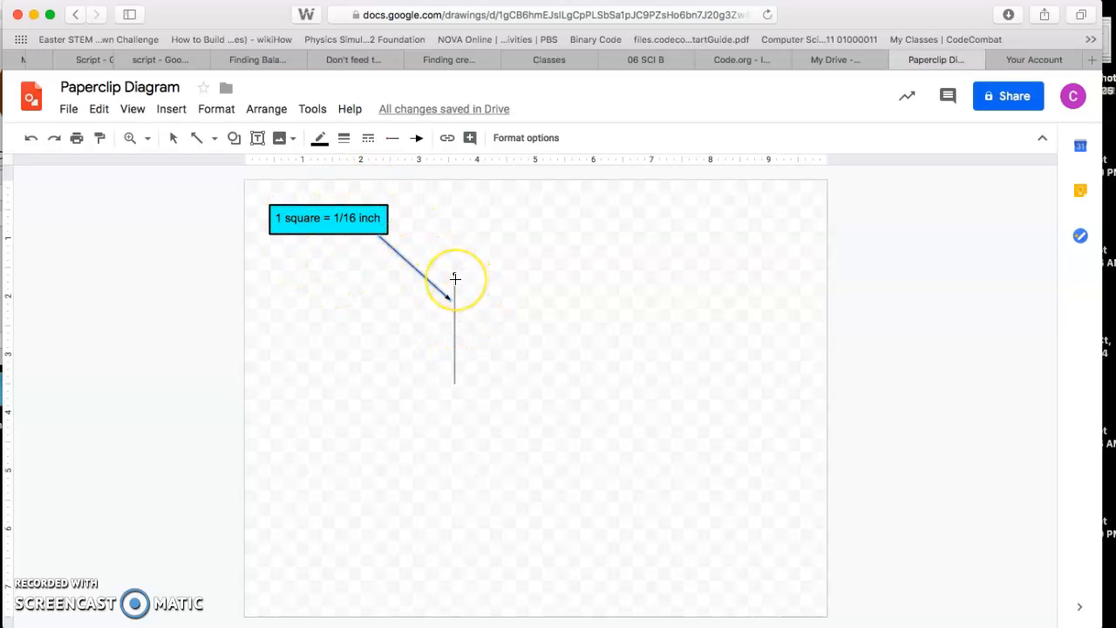
{"action": "left_click", "coordinate": [409, 235]}
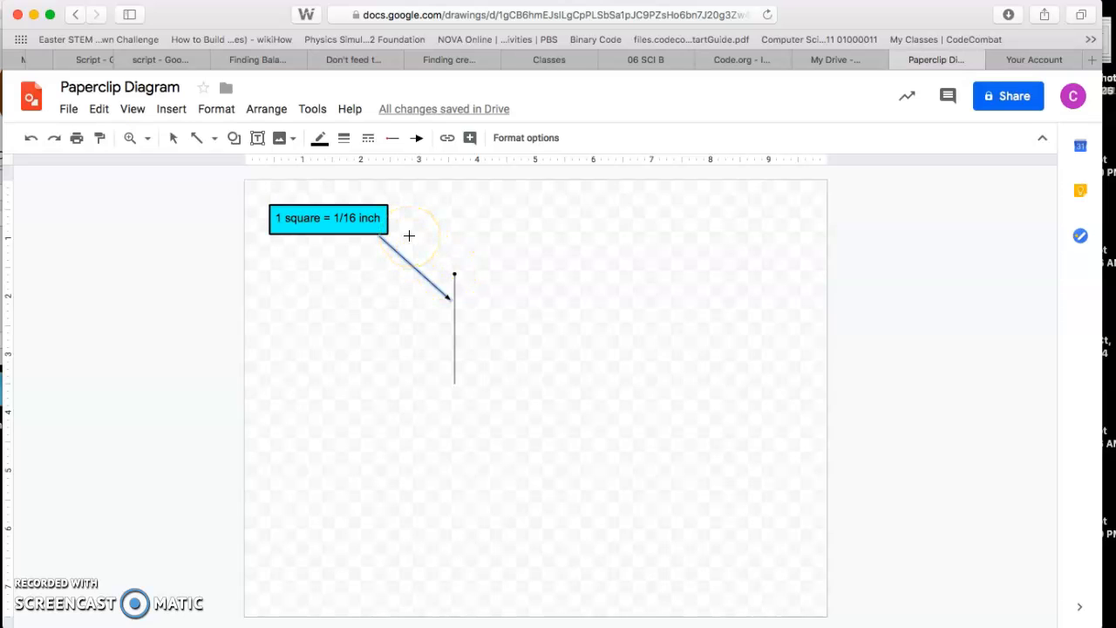
{"action": "left_click", "coordinate": [347, 138]}
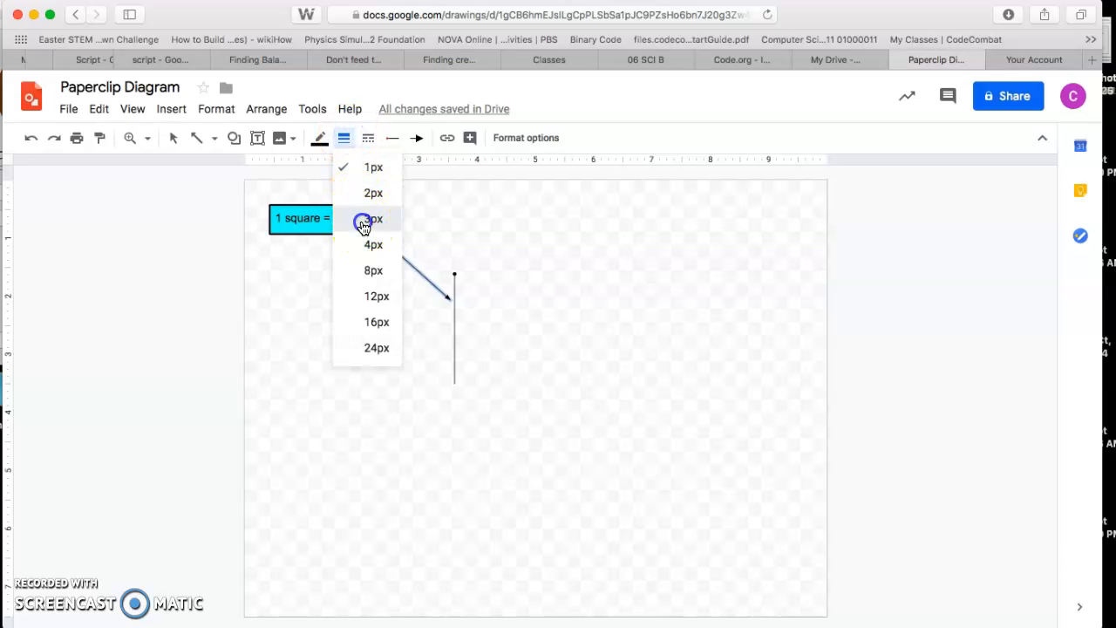
{"action": "left_click", "coordinate": [366, 220]}
Delete the stray arrow and the arrow running from the scale label to the vertical line.
{"action": "left_click", "coordinate": [345, 142]}
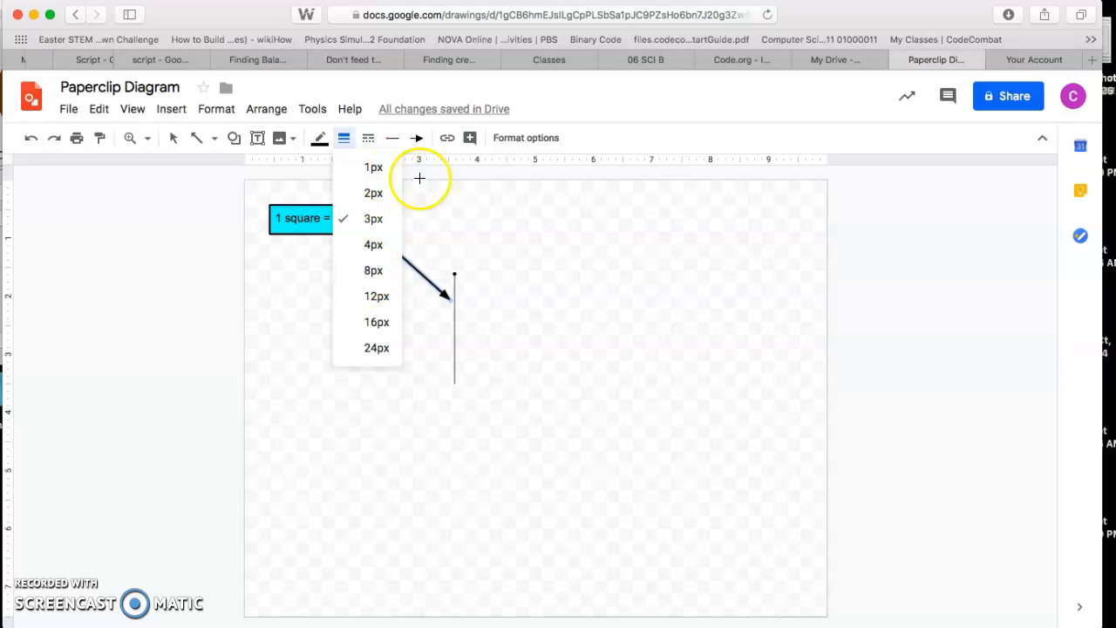
{"action": "left_click", "coordinate": [427, 224]}
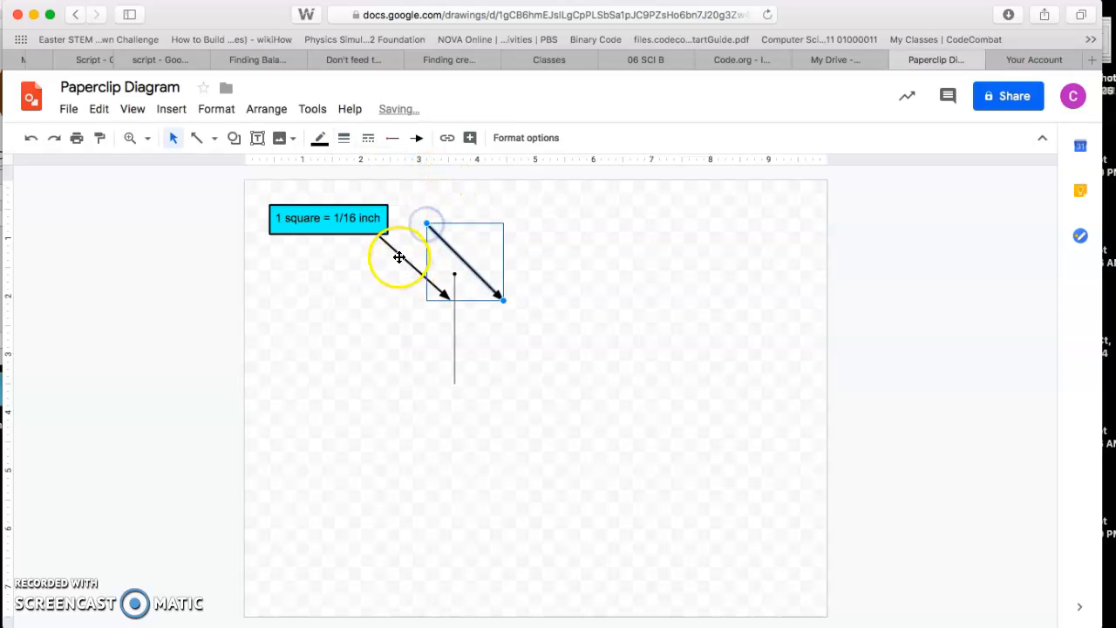
{"action": "key", "text": "Delete"}
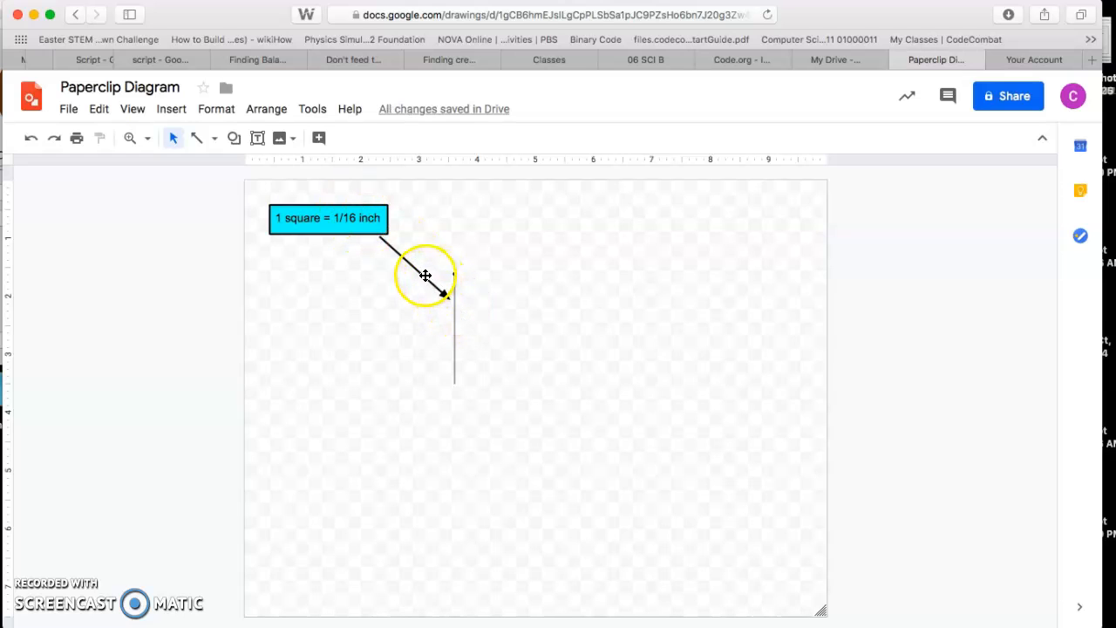
{"action": "left_click", "coordinate": [425, 276]}
{"action": "key", "text": "Delete"}
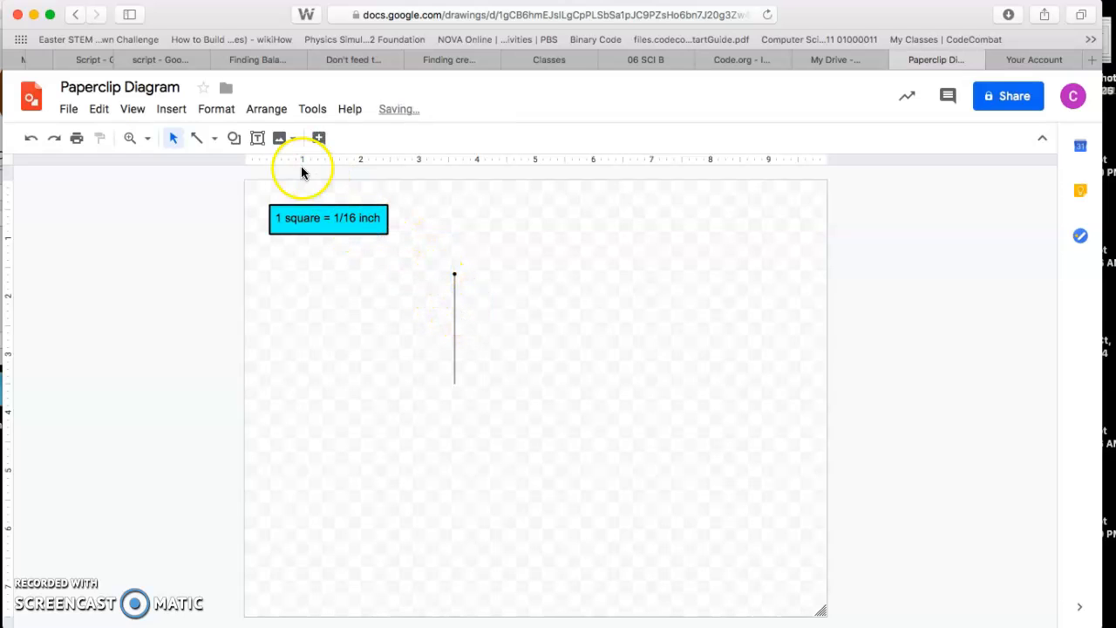
Try an elbow connector right of the vertical line, enlarging it and adjusting its middle segment, and delete it.
{"action": "left_click", "coordinate": [214, 140]}
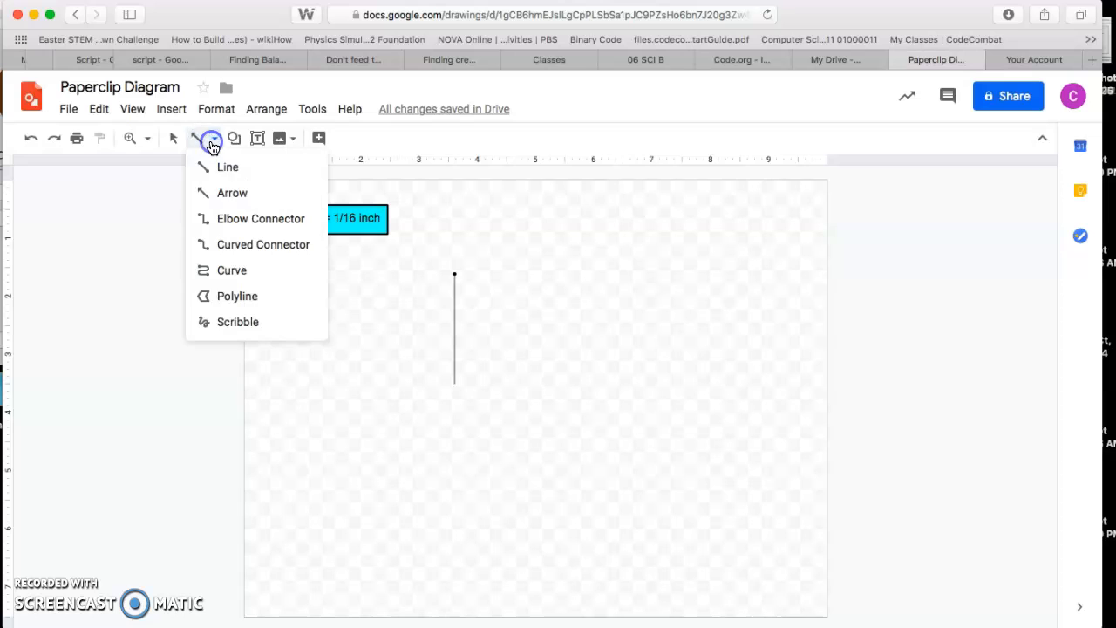
{"action": "left_click", "coordinate": [236, 220]}
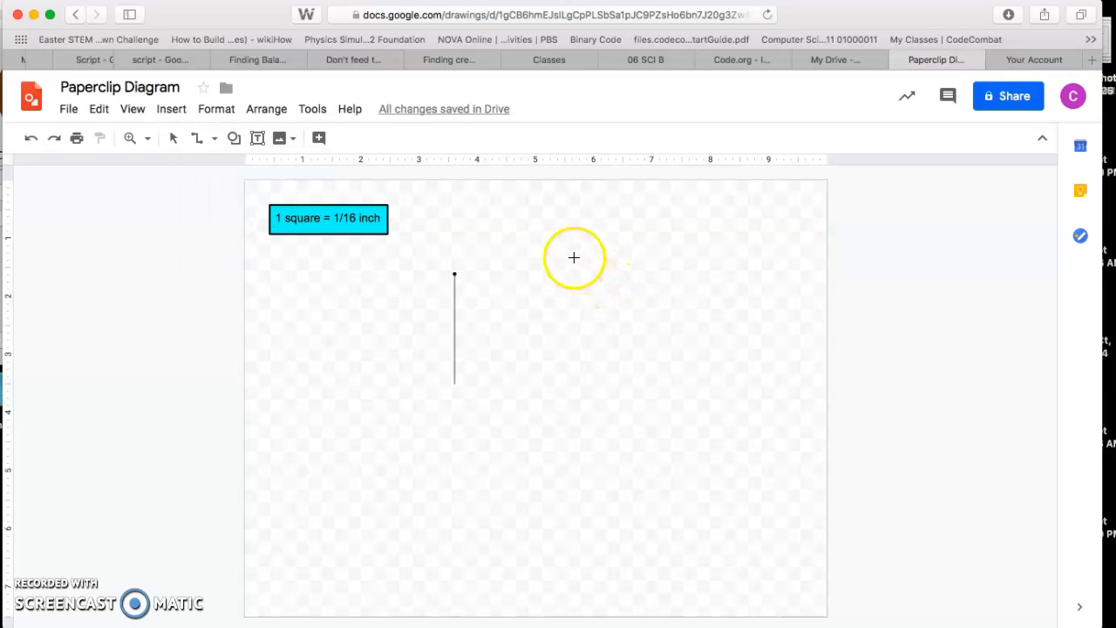
{"action": "left_click", "coordinate": [572, 229]}
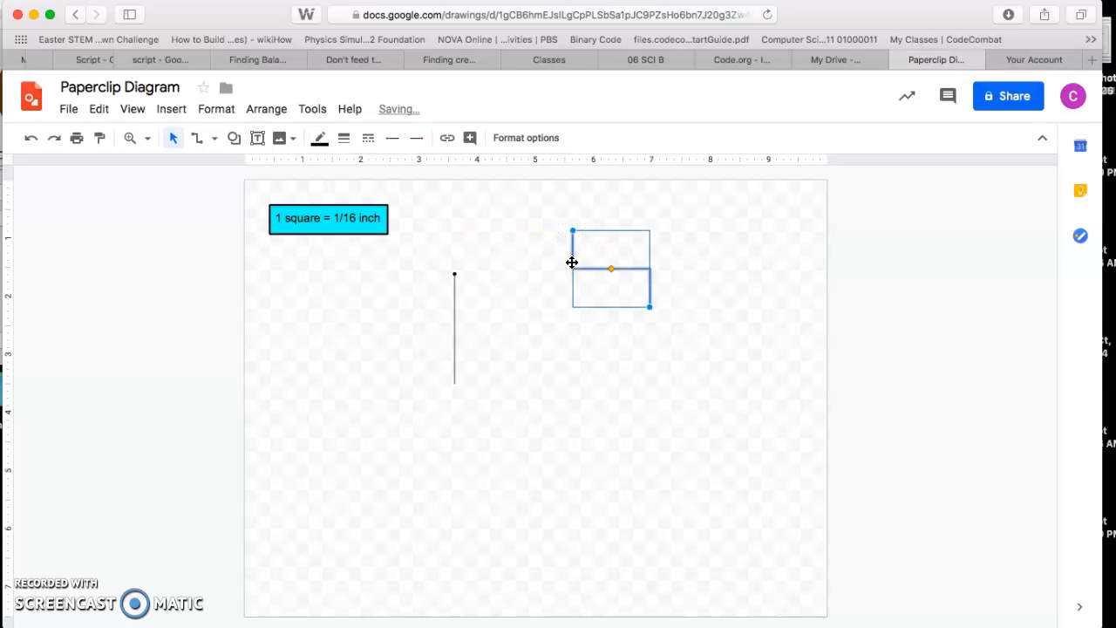
{"action": "left_click_drag", "start_coordinate": [650, 306], "coordinate": [738, 409]}
{"action": "left_click_drag", "start_coordinate": [655, 320], "coordinate": [653, 259]}
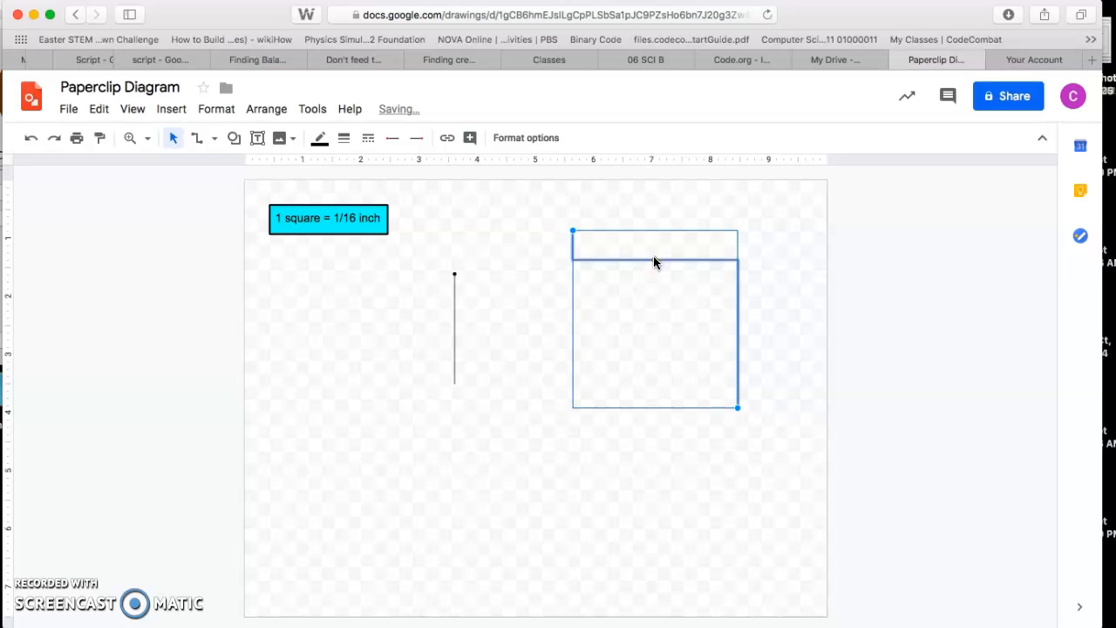
{"action": "left_click_drag", "start_coordinate": [654, 260], "coordinate": [655, 323]}
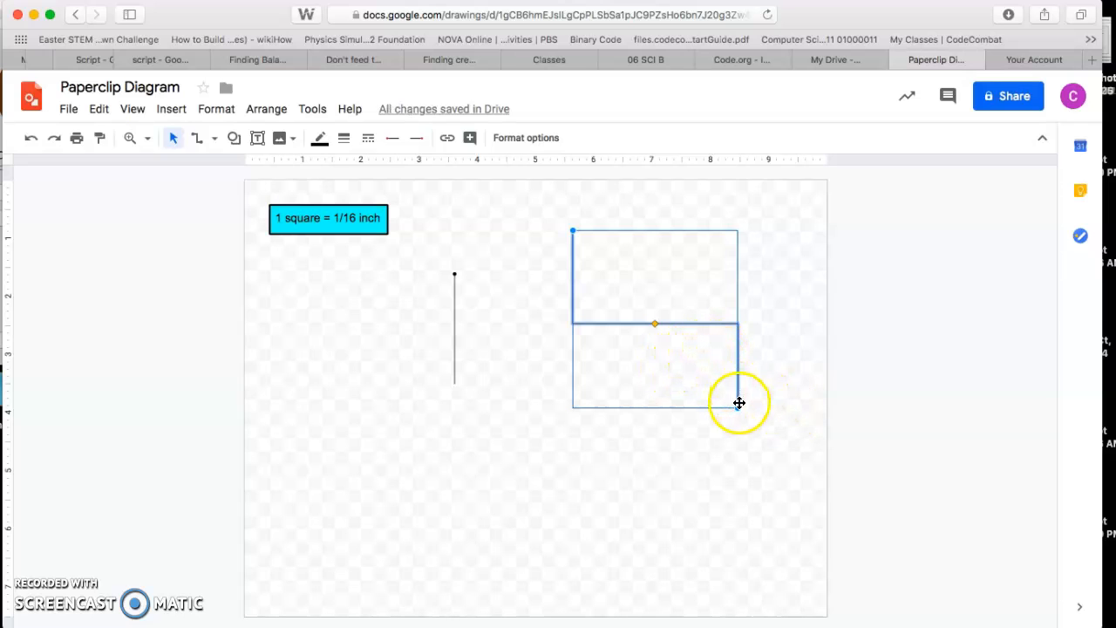
{"action": "key", "text": "Delete"}
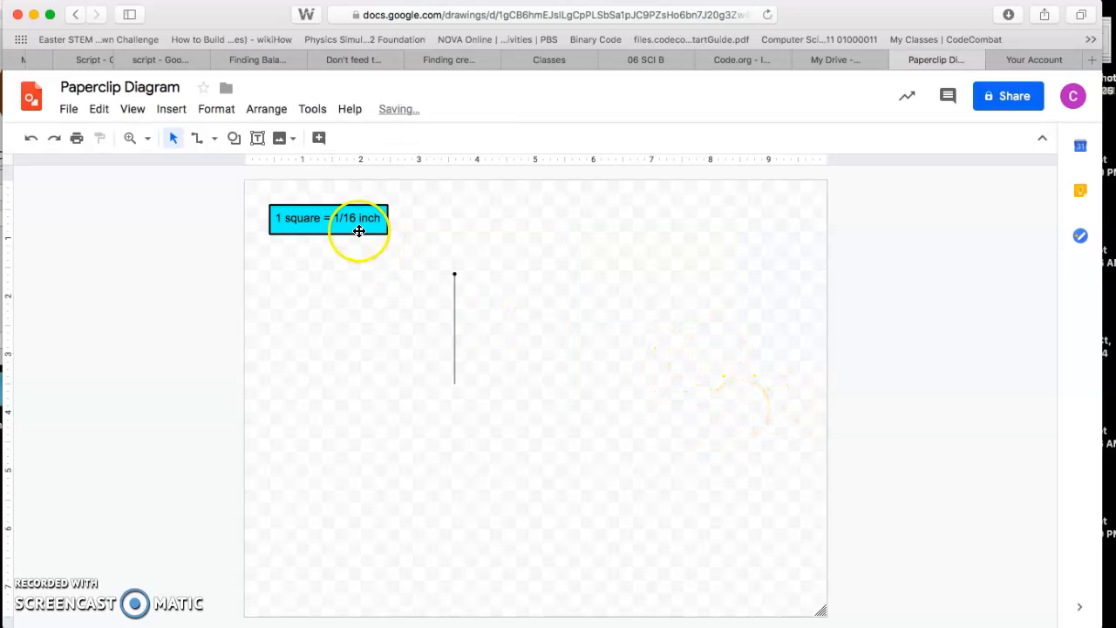
Draw a large curved connector right of the vertical line, about 3.7 inches wide and 3.8 inches tall.
{"action": "left_click", "coordinate": [215, 144]}
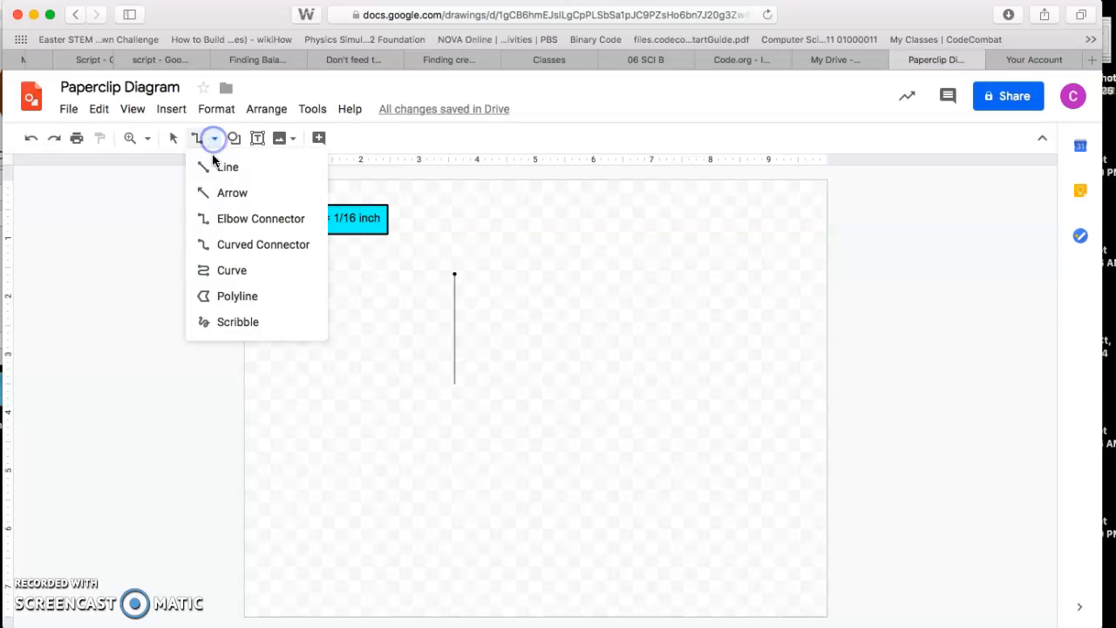
{"action": "left_click", "coordinate": [222, 250]}
{"action": "left_click", "coordinate": [543, 240]}
{"action": "mouse_move", "coordinate": [618, 302]}
{"action": "left_mouse_down"}
{"action": "mouse_move", "coordinate": [693, 259]}
{"action": "mouse_move", "coordinate": [543, 256]}
{"action": "left_mouse_up"}
{"action": "left_click_drag", "start_coordinate": [542, 367], "coordinate": [550, 314]}
{"action": "left_click_drag", "start_coordinate": [579, 270], "coordinate": [756, 465]}
Add a small curved connector over the large one, stretch its middle into a deep U, and bring it back to an S shape.
{"action": "left_click", "coordinate": [611, 337]}
{"action": "left_click_drag", "start_coordinate": [650, 378], "coordinate": [688, 589]}
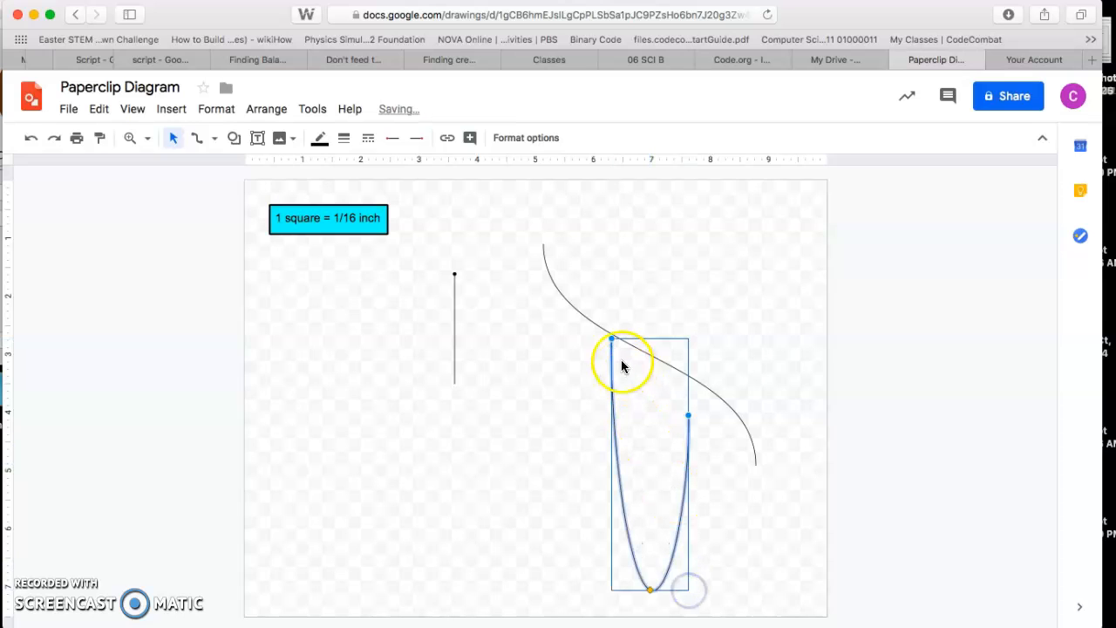
{"action": "left_click_drag", "start_coordinate": [651, 590], "coordinate": [752, 351]}
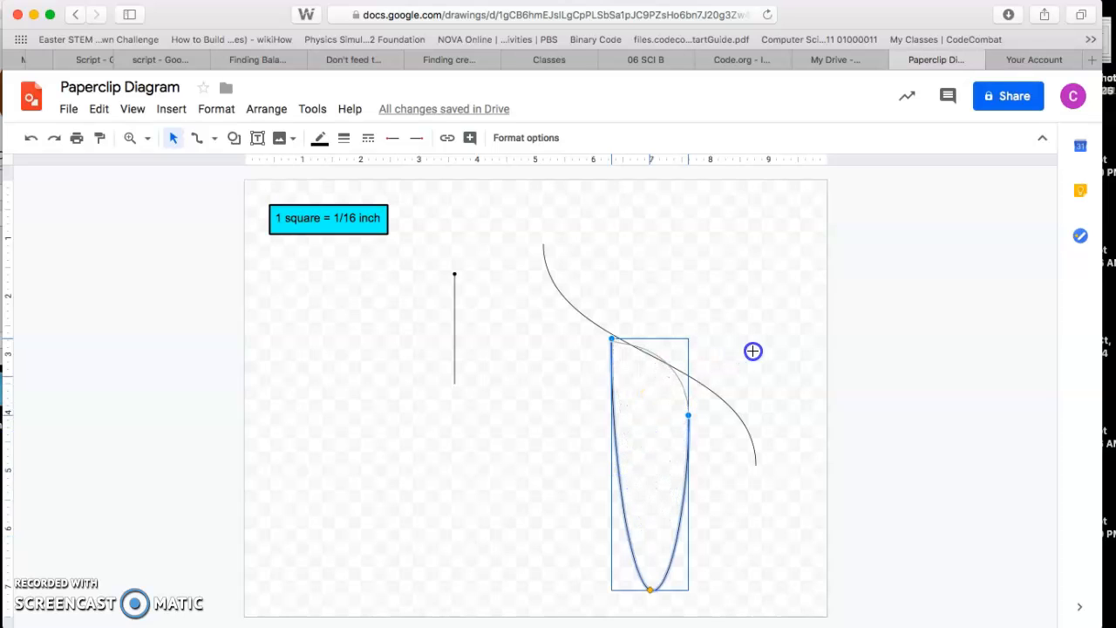
{"action": "mouse_move", "coordinate": [657, 357]}
{"action": "left_mouse_down"}
{"action": "mouse_move", "coordinate": [639, 390]}
{"action": "mouse_move", "coordinate": [651, 378]}
{"action": "left_mouse_up"}
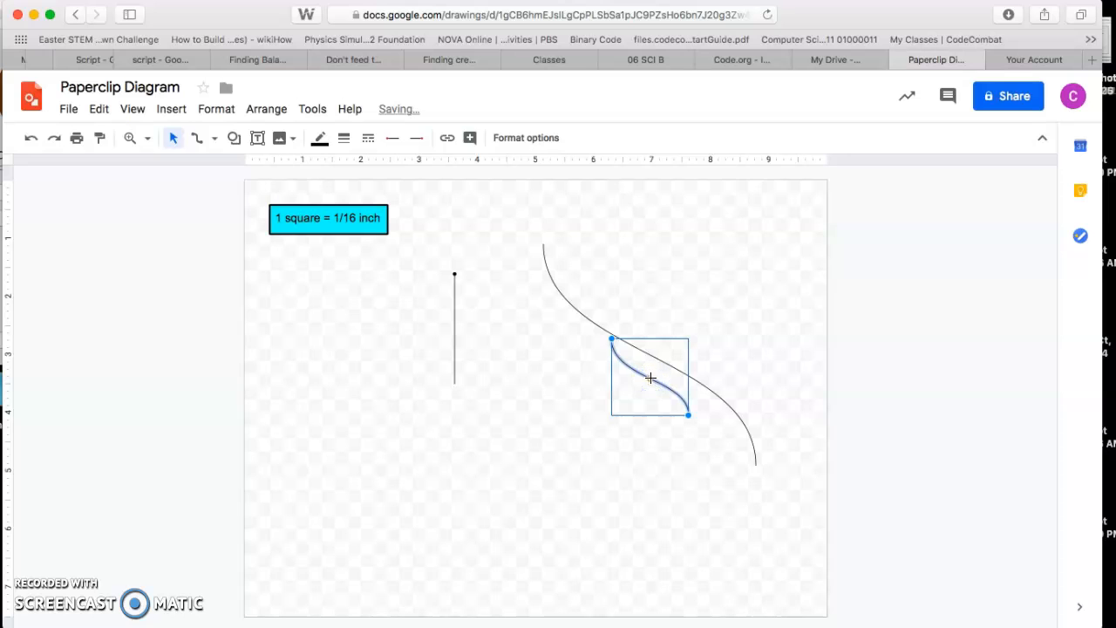
Delete both the small and the large curved connectors.
{"action": "key", "text": "BackSpace"}
{"action": "left_click", "coordinate": [653, 355]}
{"action": "key", "text": "BackSpace"}
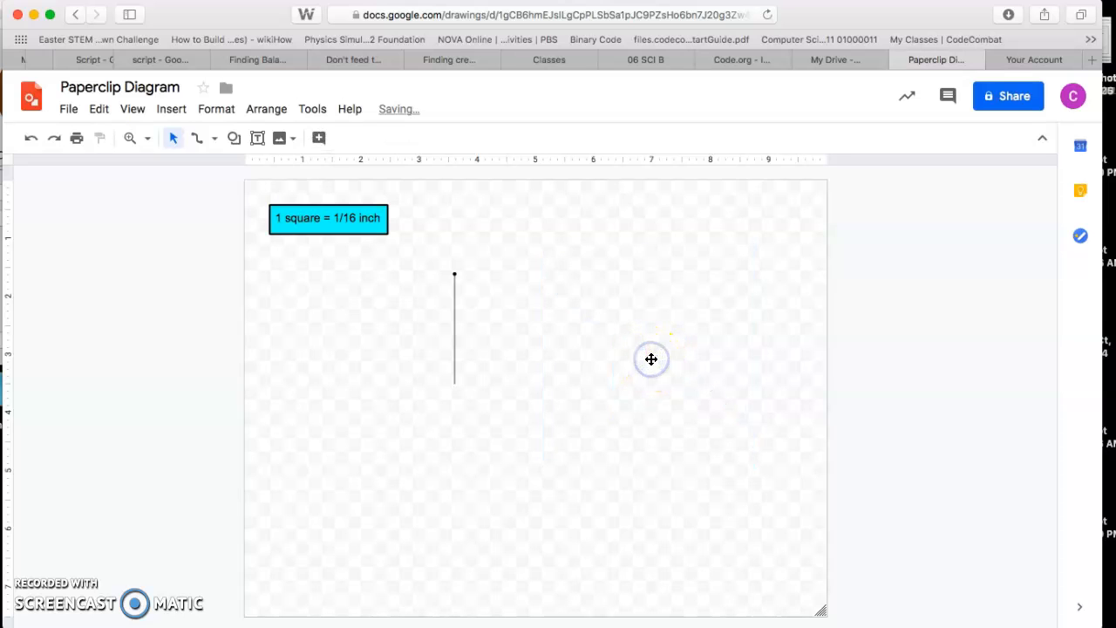
Try tracing a horizontal paperclip outline with the Curve tool in the empty area right of the vertical line.
{"action": "left_click", "coordinate": [213, 143]}
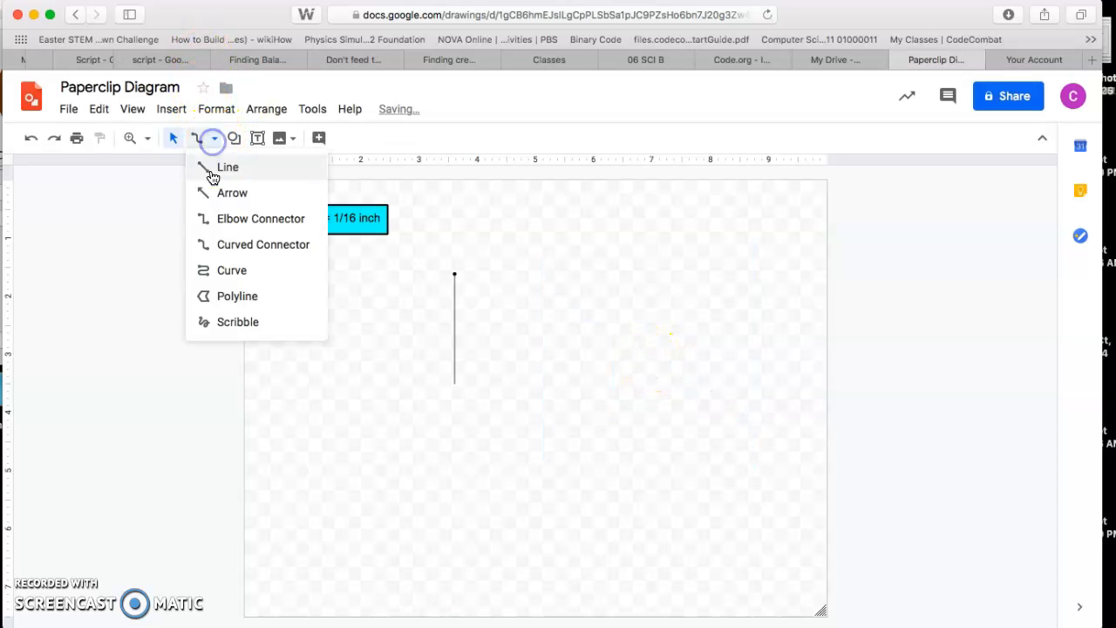
{"action": "left_click", "coordinate": [223, 276]}
{"action": "left_click", "coordinate": [558, 248]}
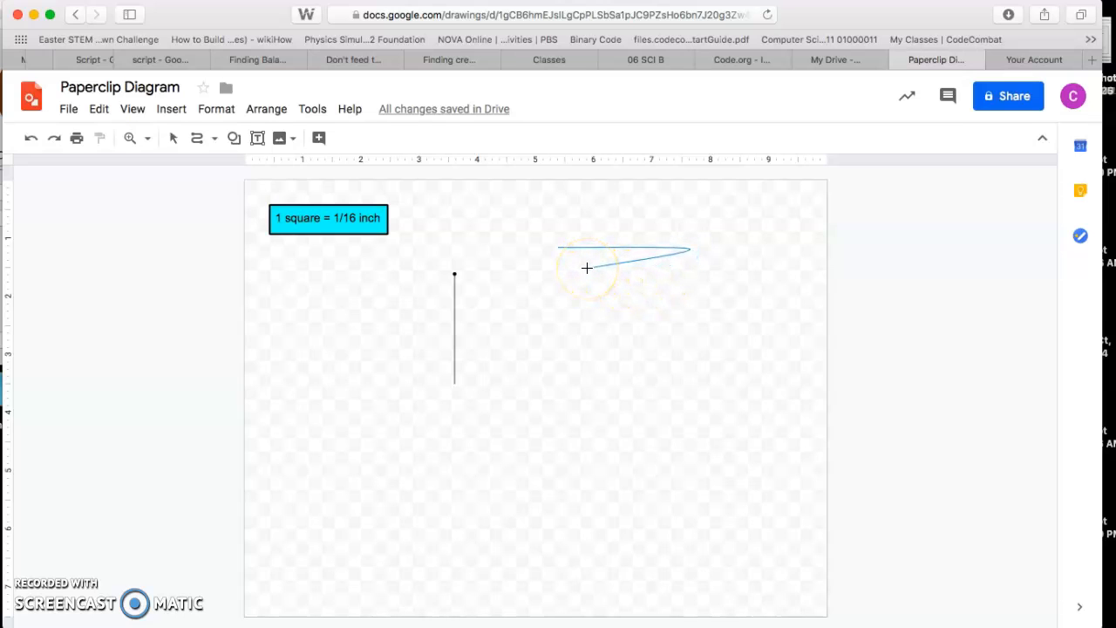
{"action": "left_click", "coordinate": [526, 262]}
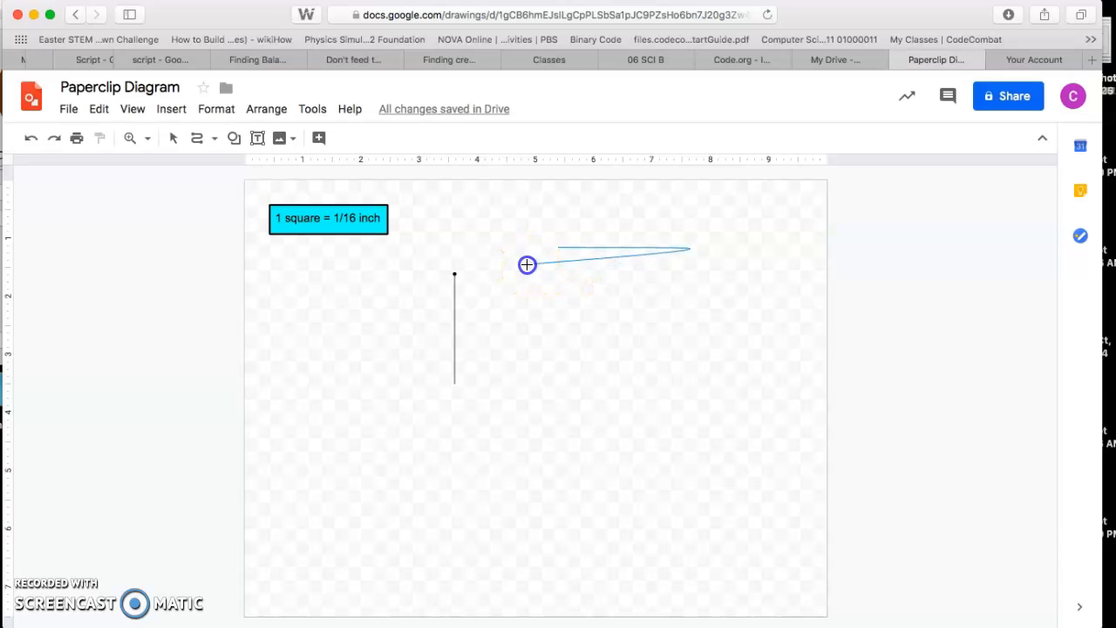
{"action": "left_click", "coordinate": [545, 216]}
{"action": "left_click", "coordinate": [533, 219]}
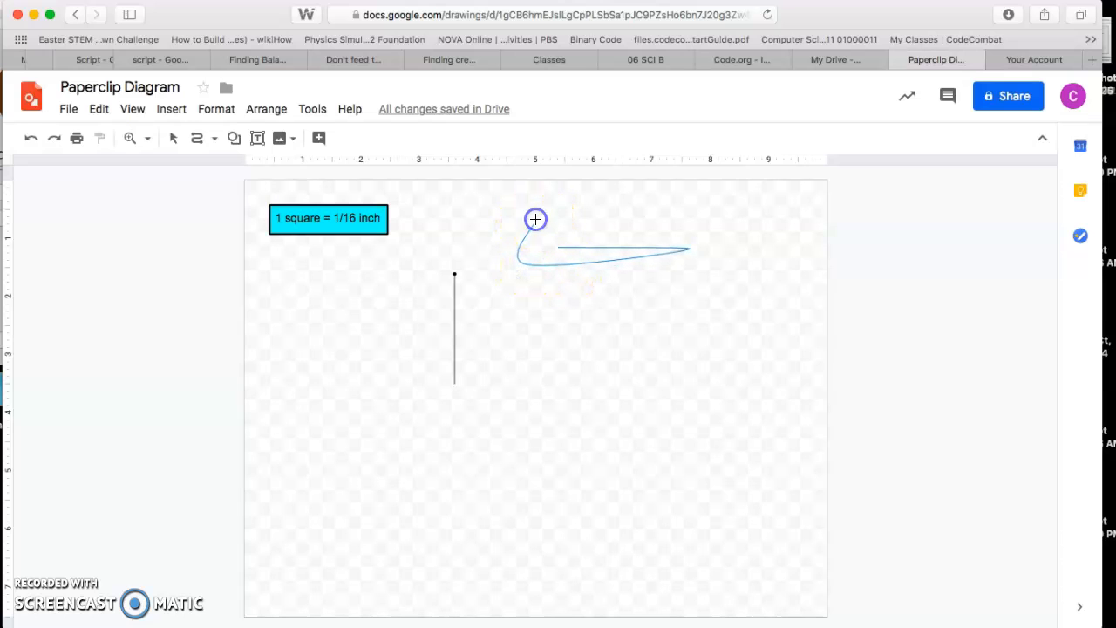
{"action": "left_click", "coordinate": [717, 233]}
{"action": "left_click", "coordinate": [695, 282]}
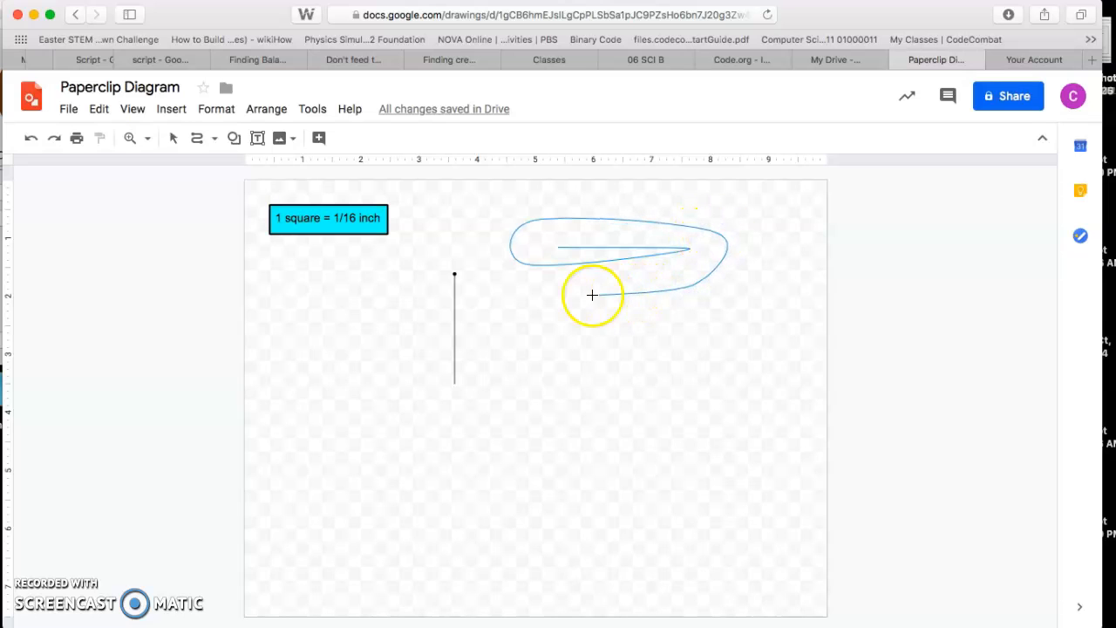
{"action": "left_click", "coordinate": [509, 289]}
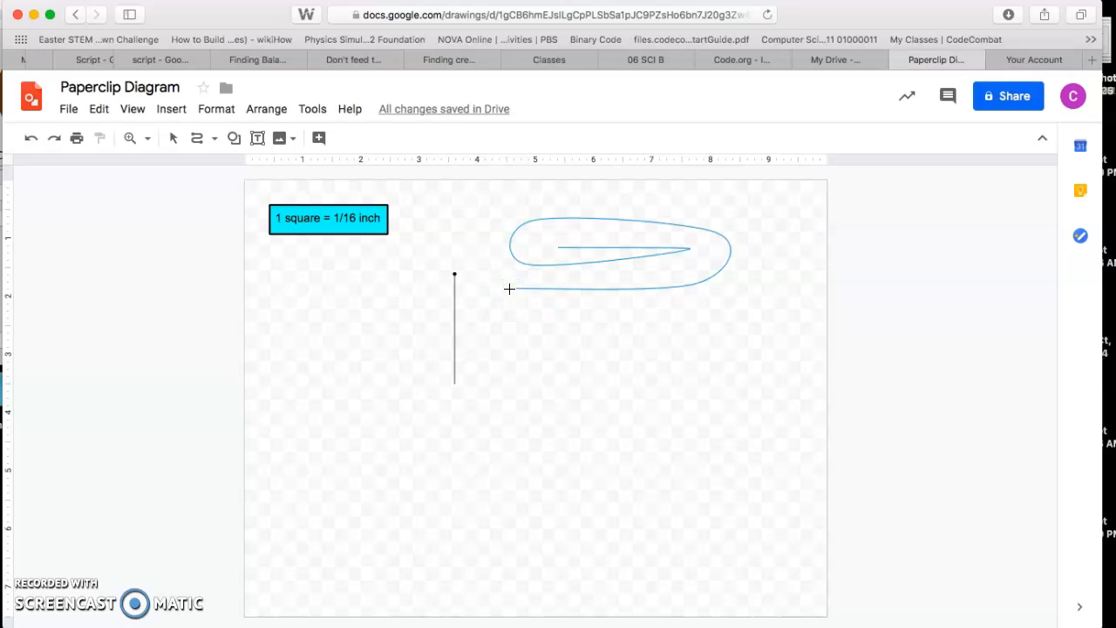
{"action": "left_click", "coordinate": [173, 138]}
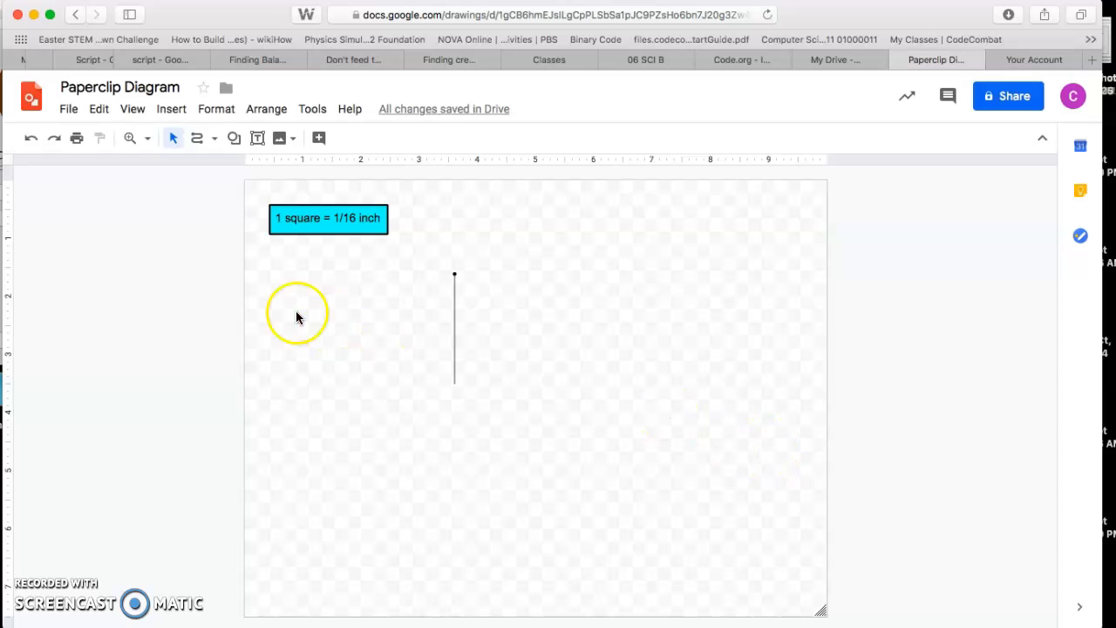
Draw a horizontal looped paperclip with the Curve tool right of the vertical line and shrink it to about 2.6 by 1 inch.
{"action": "left_click", "coordinate": [551, 274]}
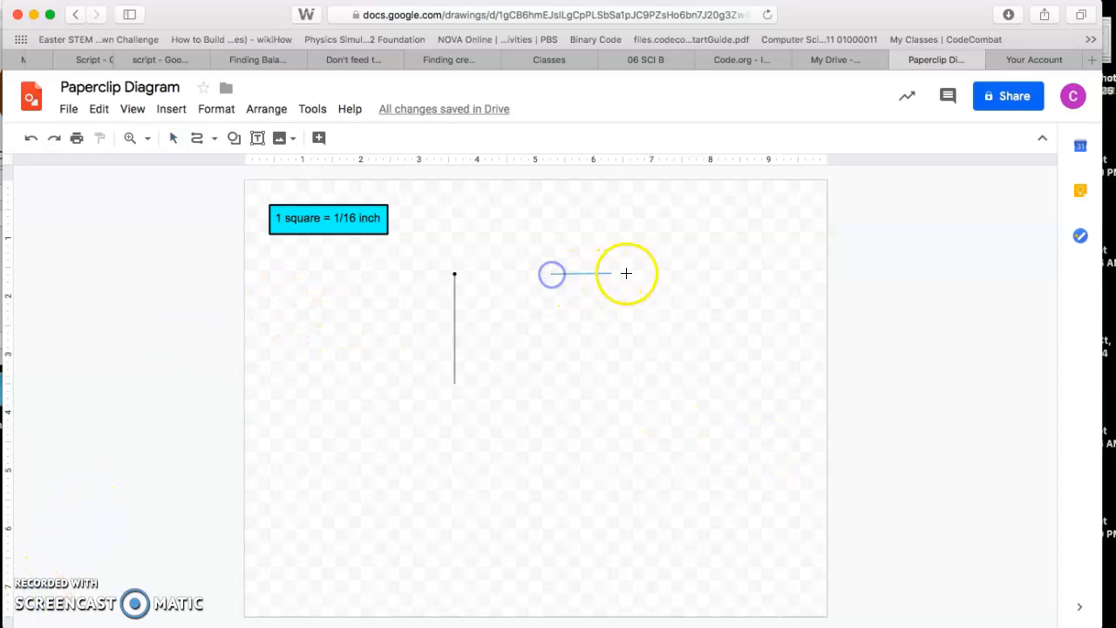
{"action": "left_click", "coordinate": [653, 278]}
{"action": "left_click", "coordinate": [584, 299]}
{"action": "left_click", "coordinate": [518, 301]}
{"action": "left_click", "coordinate": [515, 258]}
{"action": "left_click", "coordinate": [553, 246]}
{"action": "left_click", "coordinate": [658, 248]}
{"action": "left_click", "coordinate": [693, 261]}
{"action": "left_click", "coordinate": [685, 322]}
{"action": "left_click", "coordinate": [633, 329]}
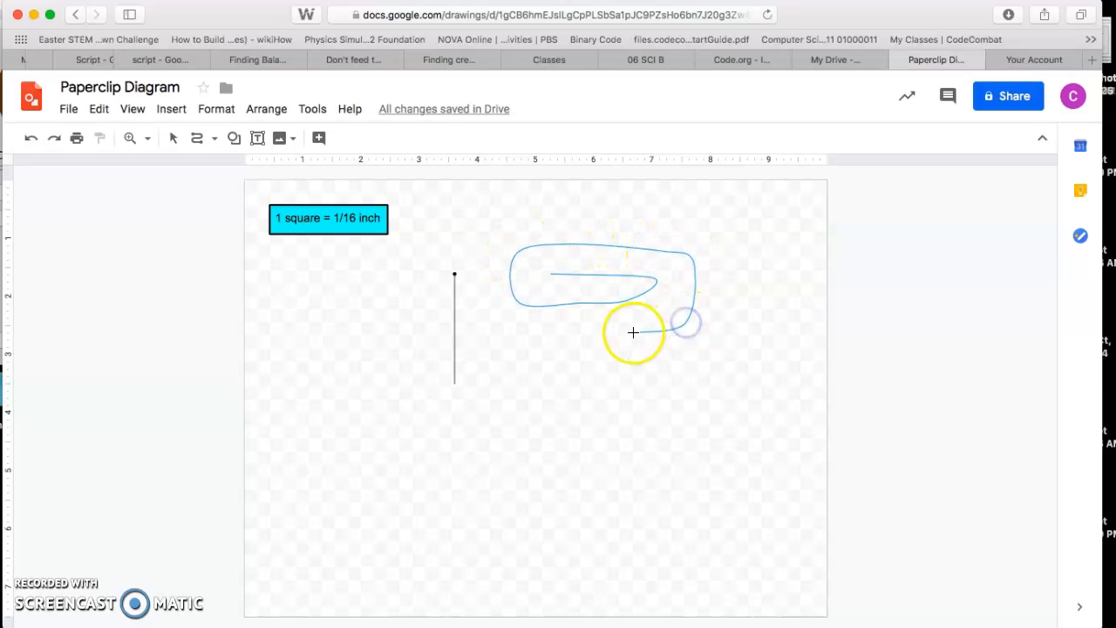
{"action": "left_click", "coordinate": [544, 337]}
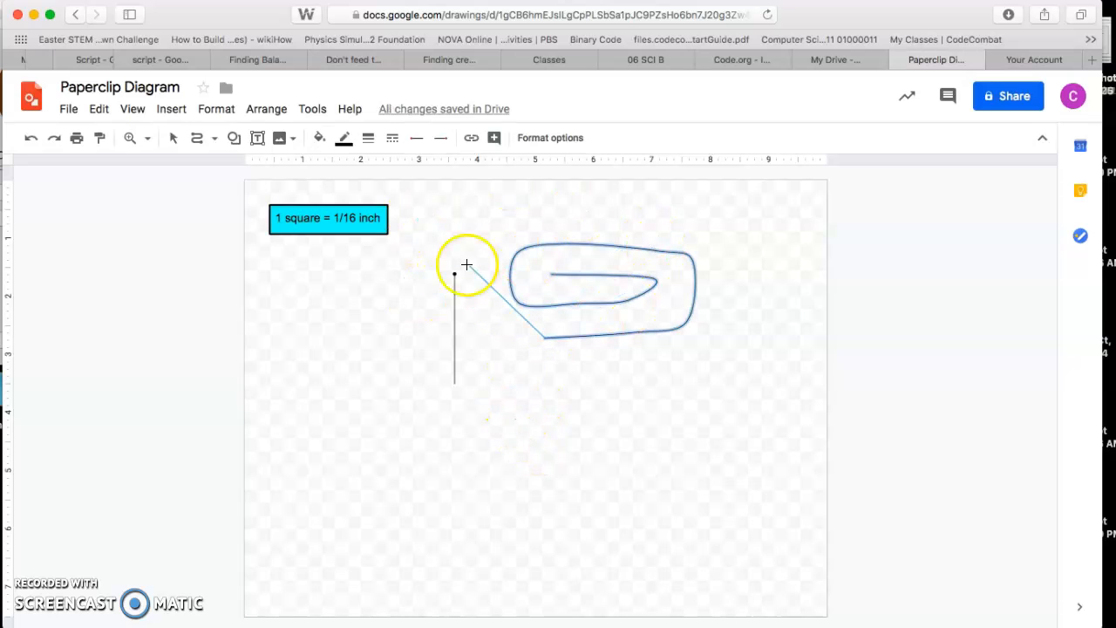
{"action": "left_click", "coordinate": [172, 141]}
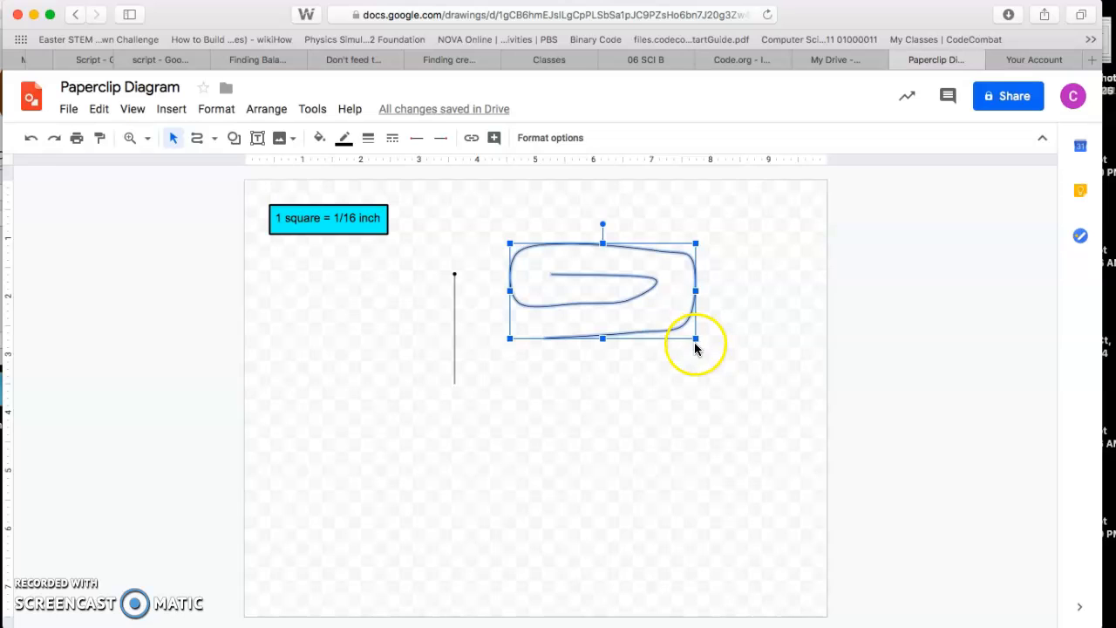
{"action": "mouse_move", "coordinate": [696, 339]}
{"action": "left_mouse_down"}
{"action": "mouse_move", "coordinate": [772, 398]}
{"action": "mouse_move", "coordinate": [660, 303]}
{"action": "left_mouse_up"}
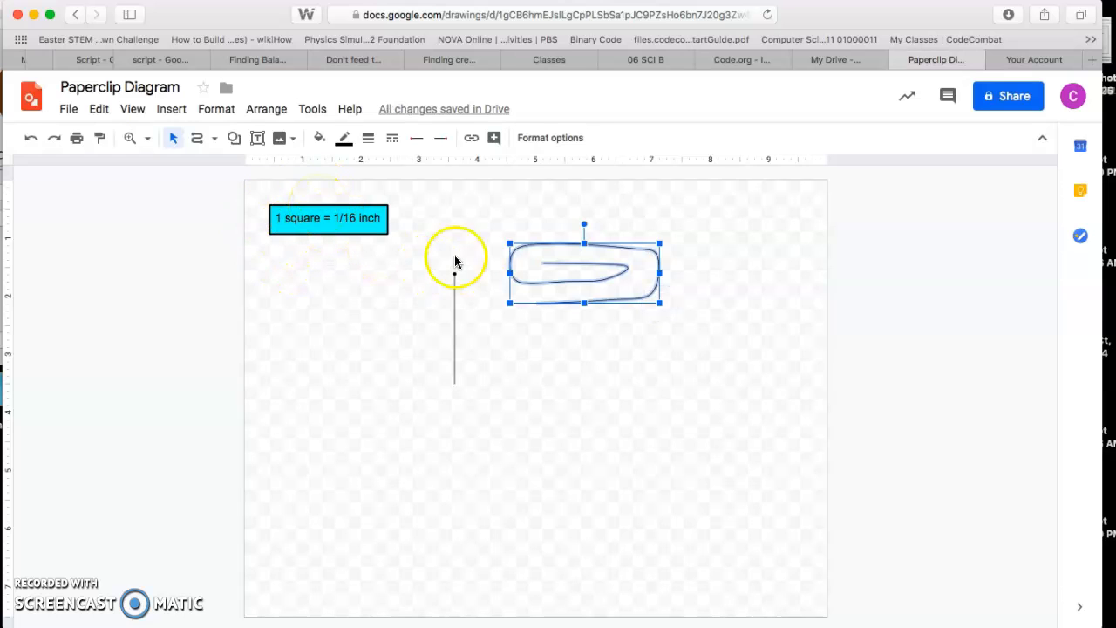
Make the paperclip curve's line green and thicker, keeping the solid dash style.
{"action": "left_click", "coordinate": [345, 140]}
{"action": "left_click", "coordinate": [433, 214]}
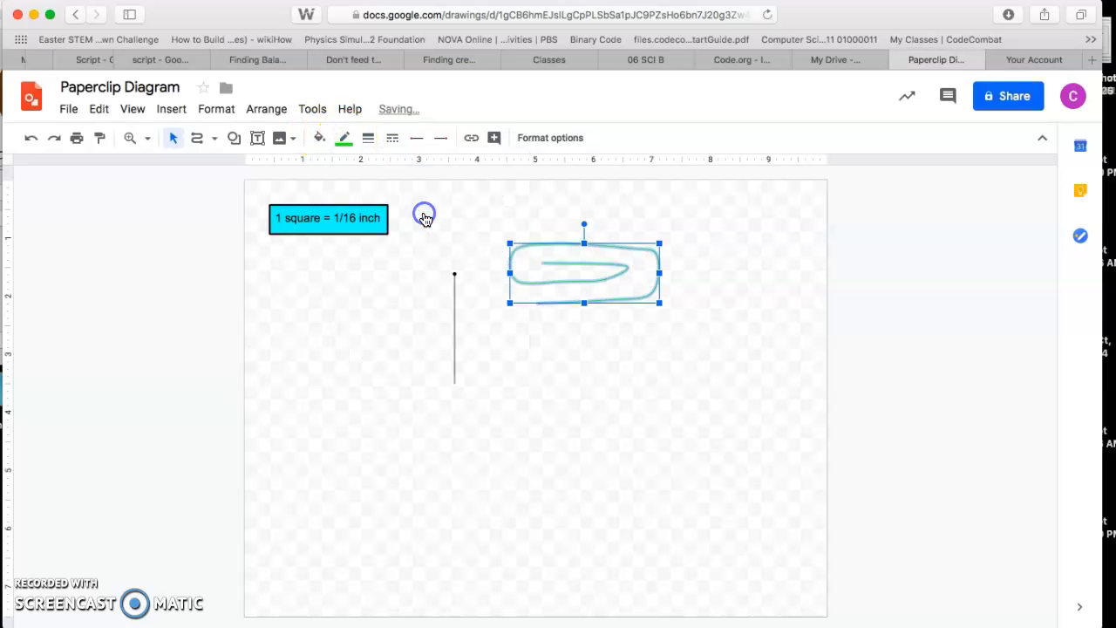
{"action": "left_click", "coordinate": [368, 138]}
{"action": "left_click", "coordinate": [414, 269]}
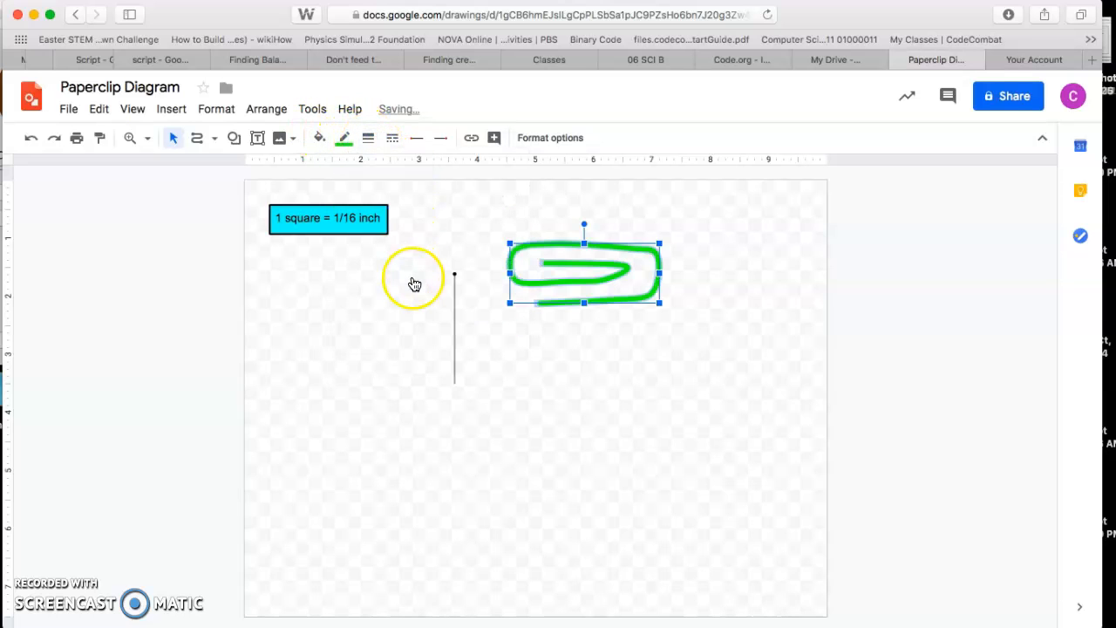
{"action": "left_click", "coordinate": [392, 138]}
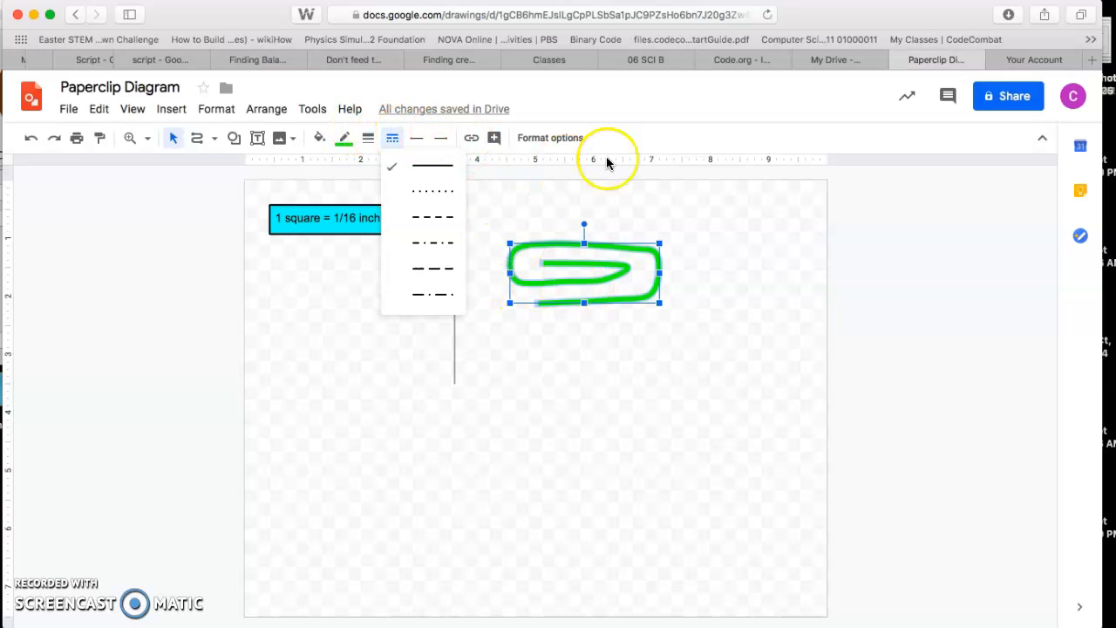
{"action": "left_click", "coordinate": [686, 139]}
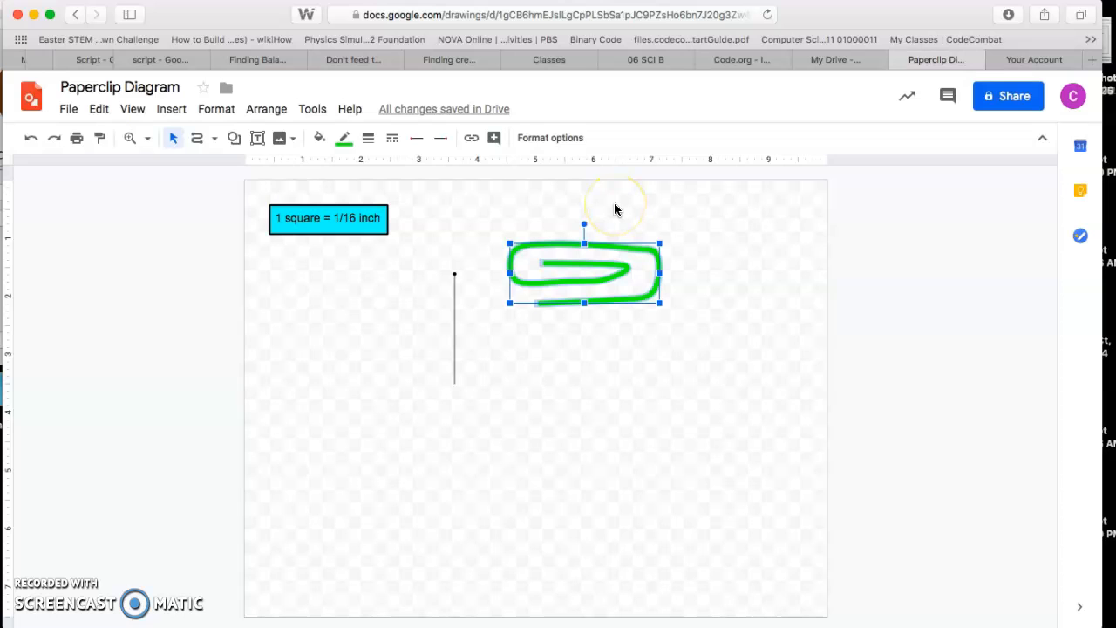
Draw a closed house-shaped pentagon with the Polyline tool below the paperclip, about 1.5 inches wide and 1.9 inches tall.
{"action": "left_click", "coordinate": [213, 139]}
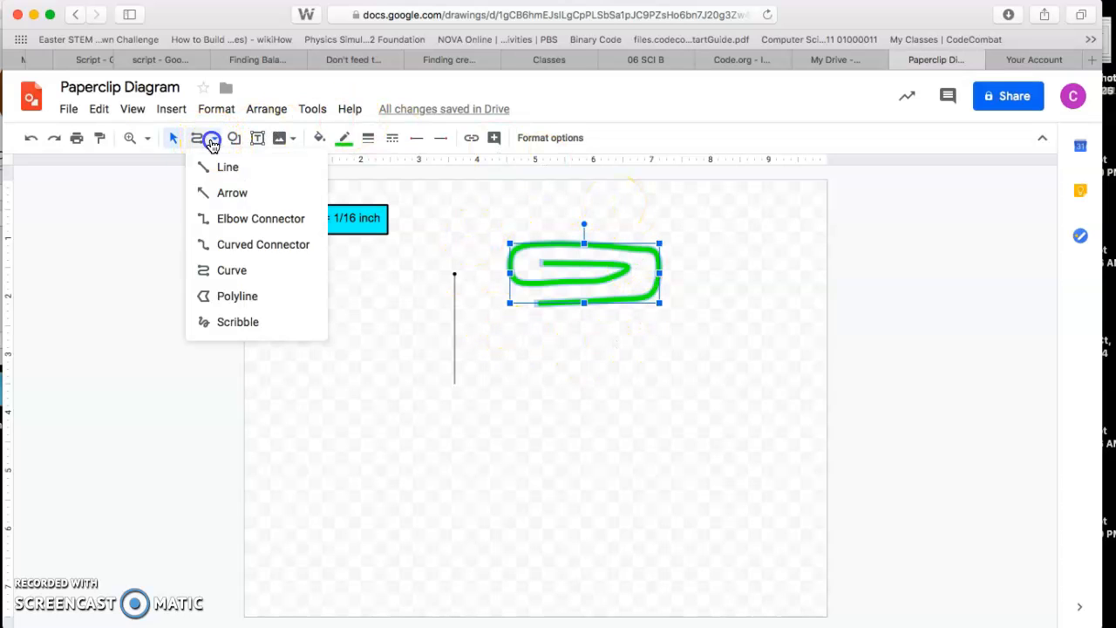
{"action": "left_click", "coordinate": [232, 298]}
{"action": "left_click", "coordinate": [480, 385]}
{"action": "left_click", "coordinate": [519, 379]}
{"action": "left_click", "coordinate": [556, 345]}
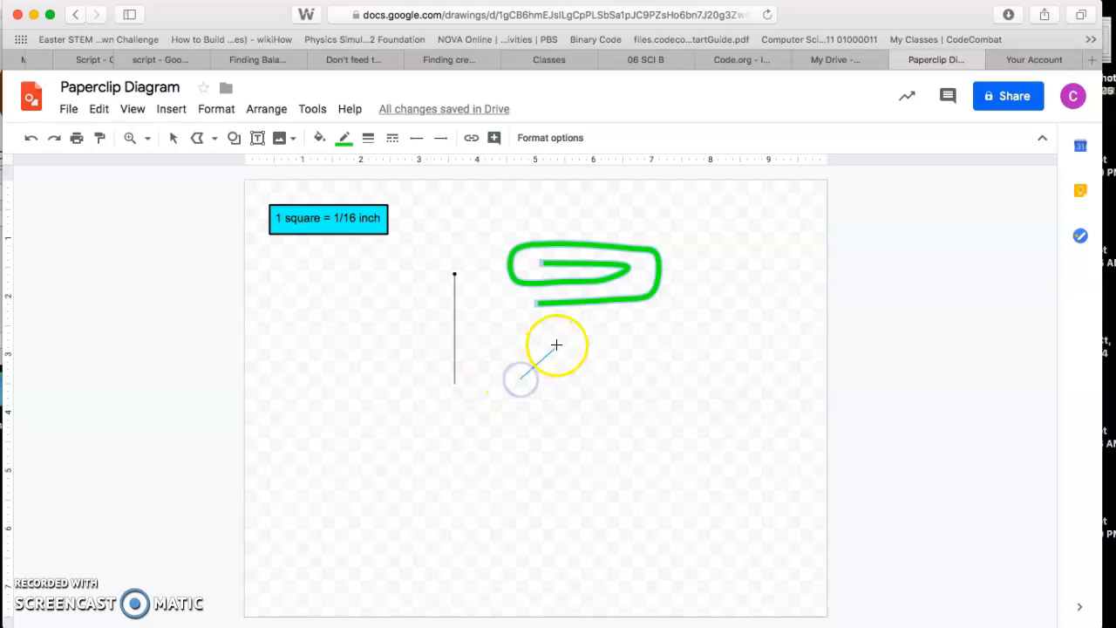
{"action": "left_click", "coordinate": [603, 385]}
{"action": "left_click", "coordinate": [600, 455]}
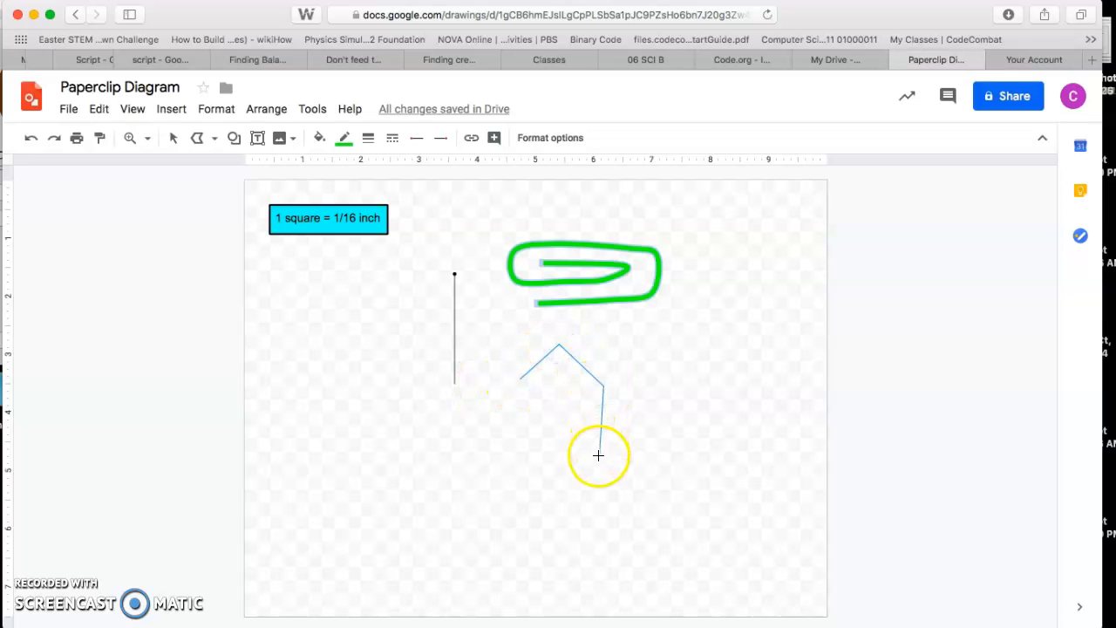
{"action": "left_click", "coordinate": [522, 450]}
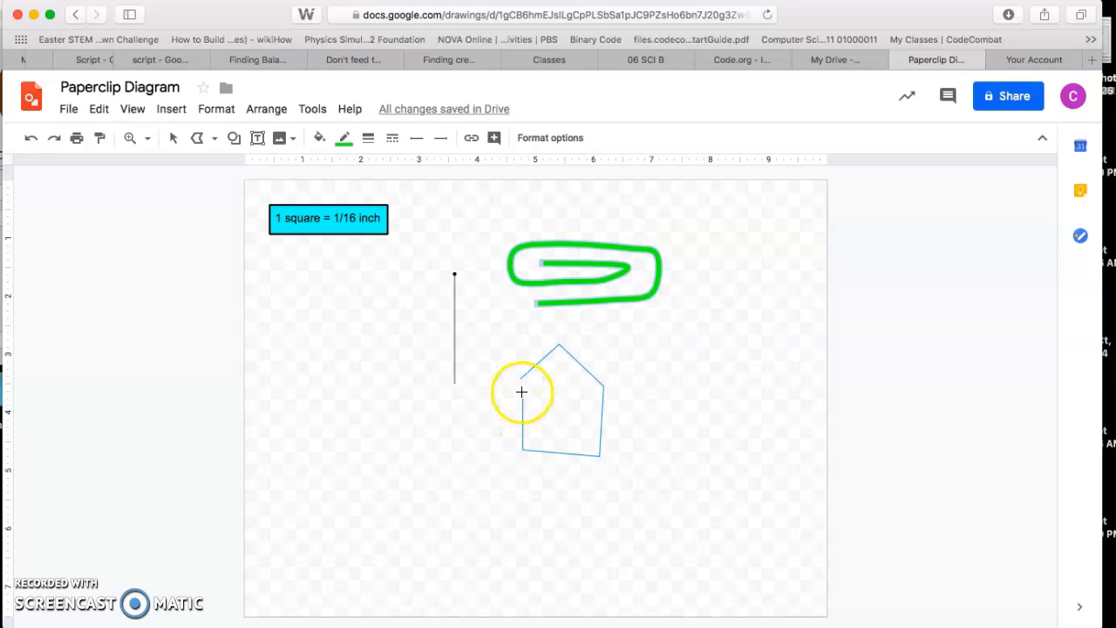
{"action": "left_click", "coordinate": [521, 376]}
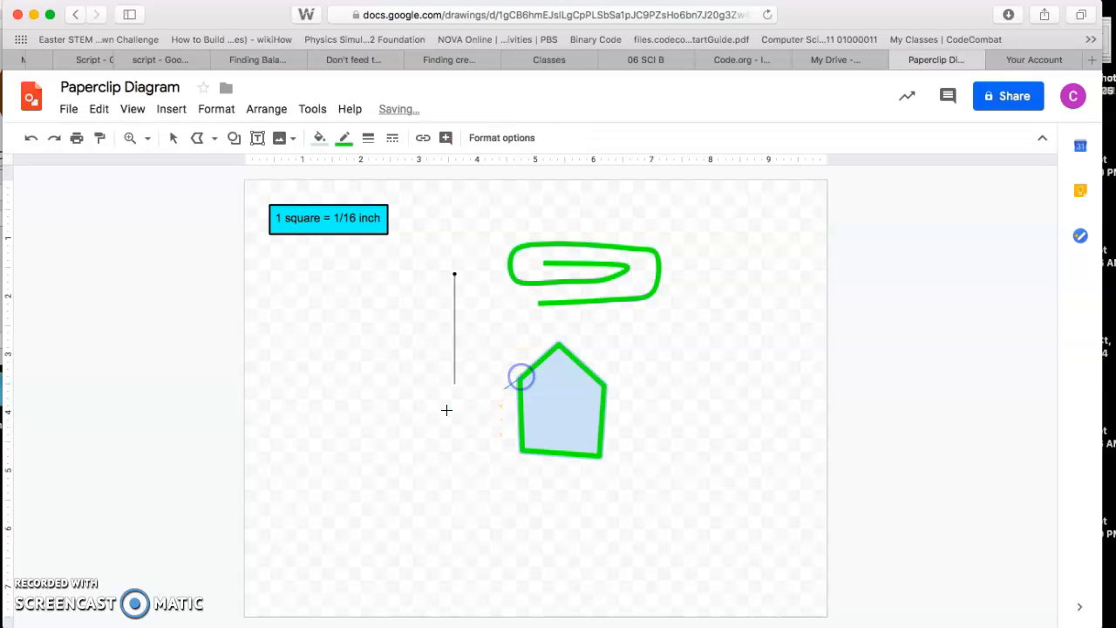
Scribble a freehand S left of the vertical line and an upright paperclip-like spiral about 2.5 inches tall below it.
{"action": "left_click", "coordinate": [215, 142]}
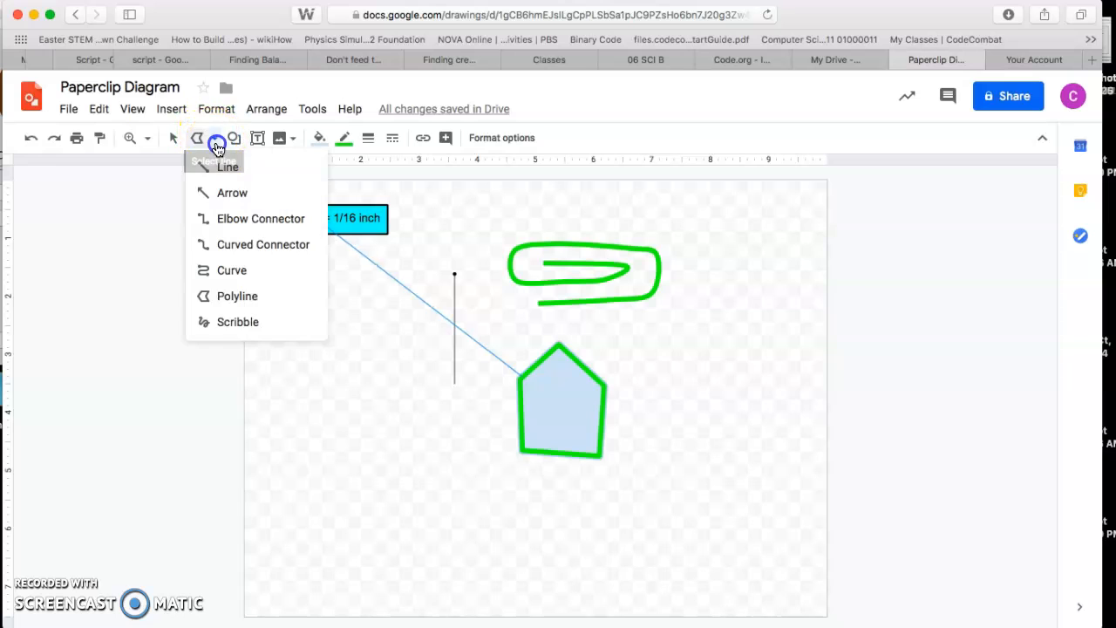
{"action": "left_click", "coordinate": [232, 325]}
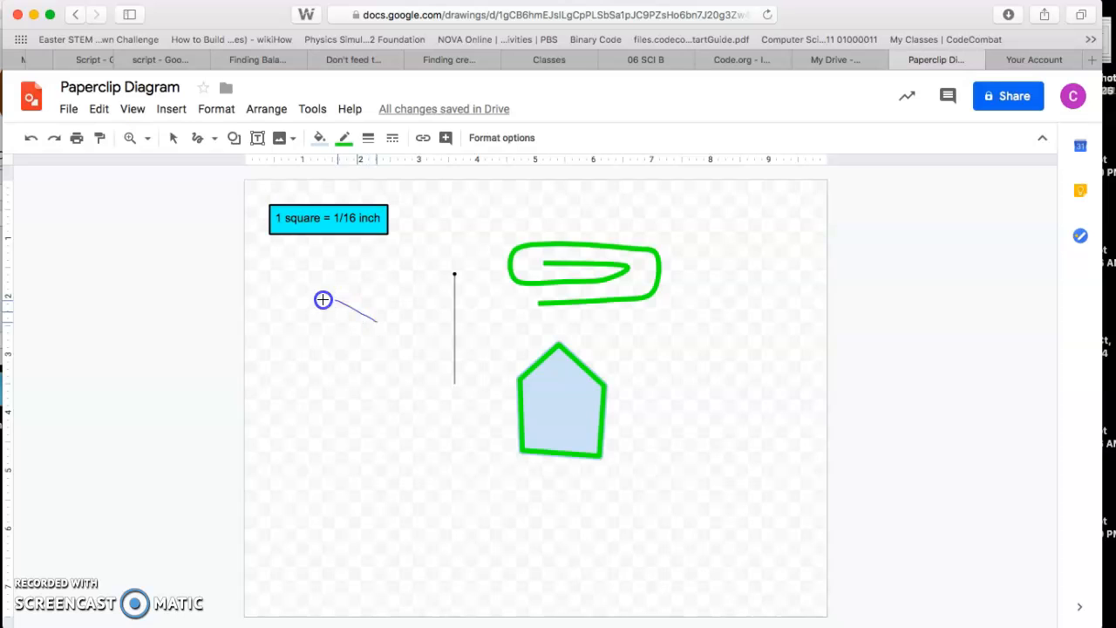
{"action": "left_click_drag", "start_coordinate": [393, 382], "coordinate": [287, 378]}
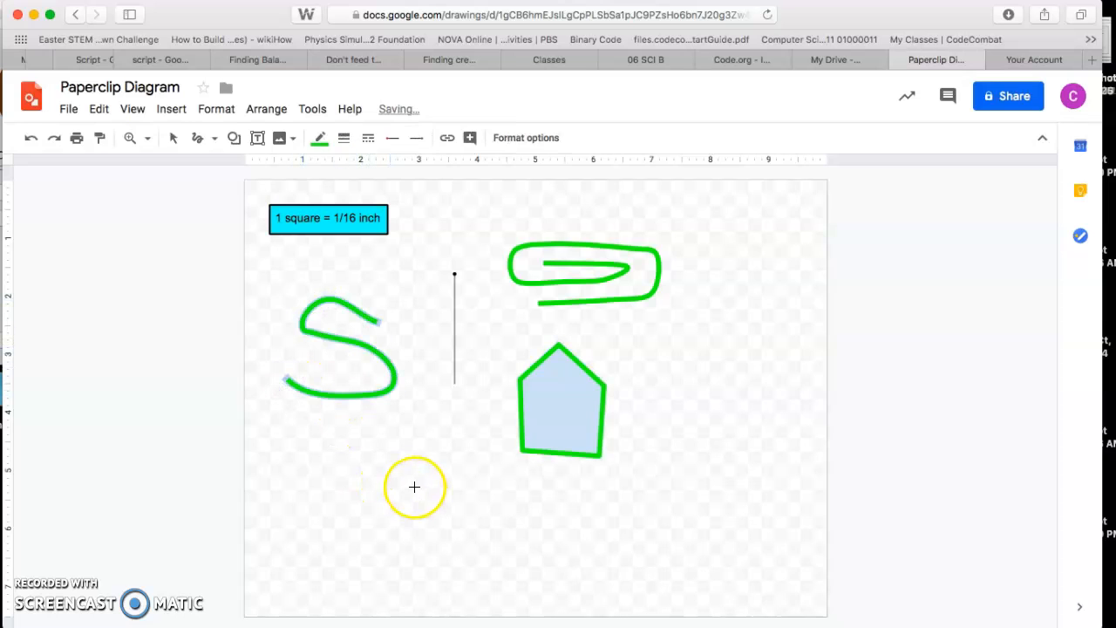
{"action": "left_click_drag", "start_coordinate": [420, 485], "coordinate": [405, 525]}
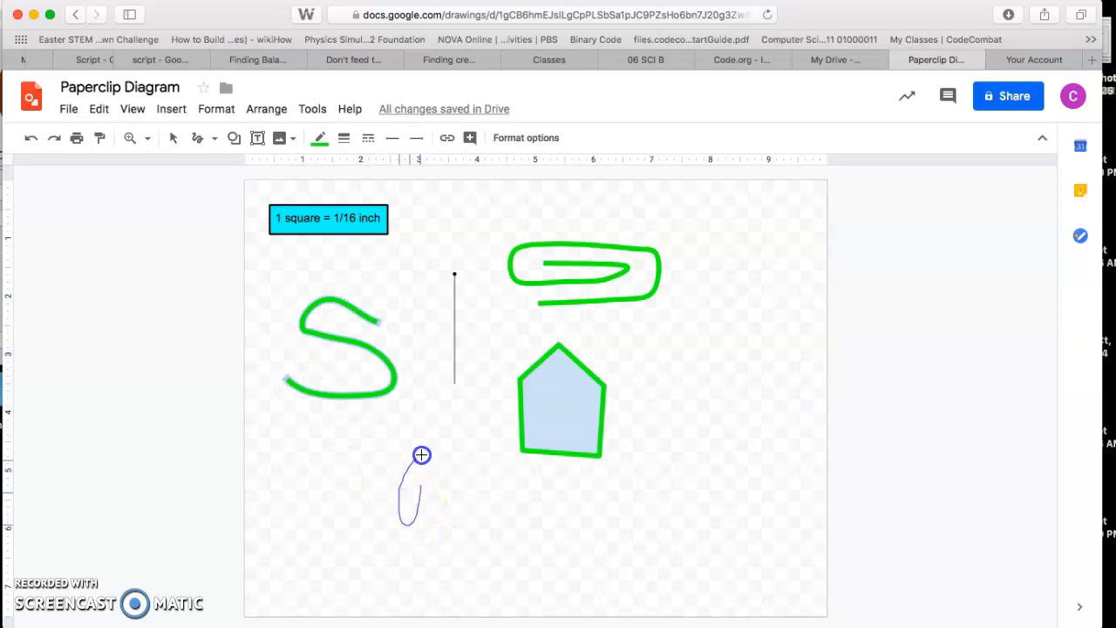
{"action": "left_click_drag", "start_coordinate": [397, 439], "coordinate": [412, 420]}
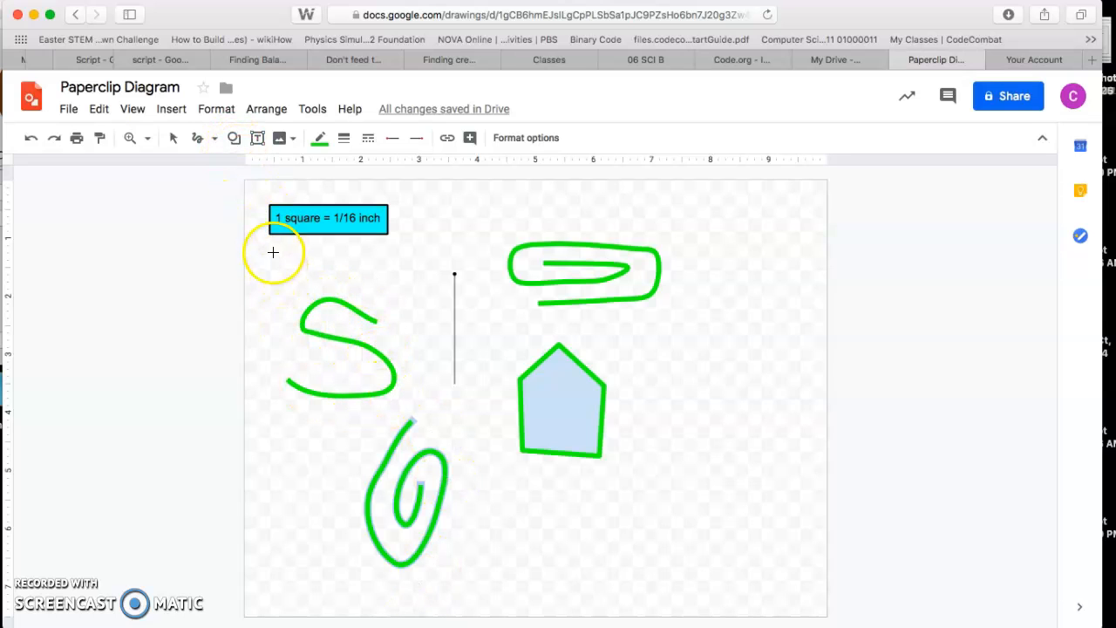
Browse the shape categories and draw a "no" symbol right of the pentagon, about 1.7 inches wide and 1.9 inches tall.
{"action": "left_click", "coordinate": [234, 139]}
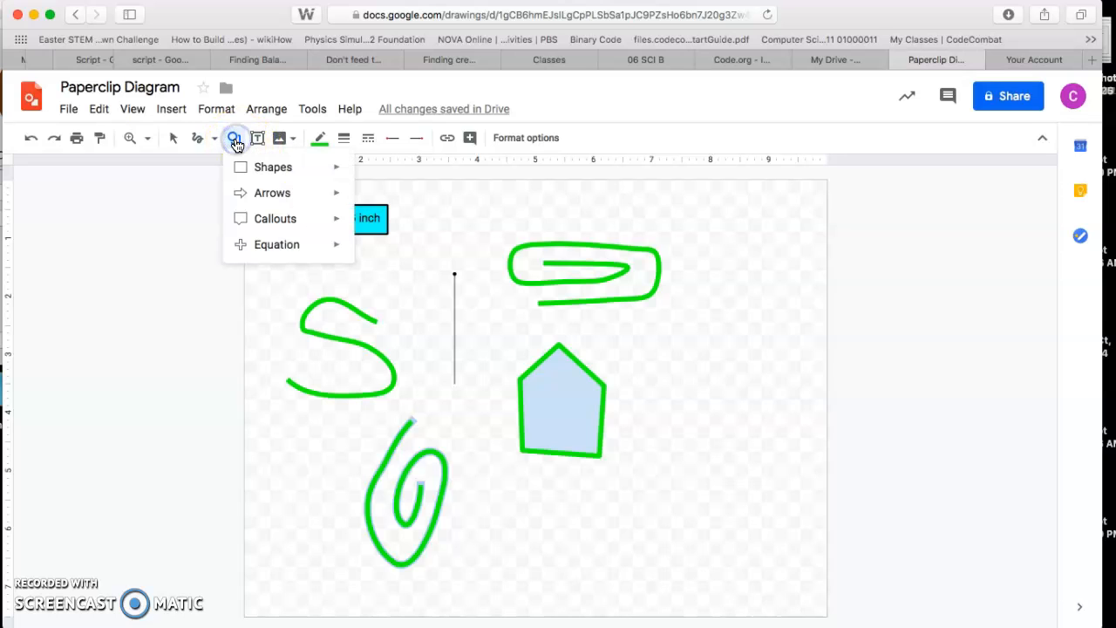
{"action": "mouse_move", "coordinate": [279, 182]}
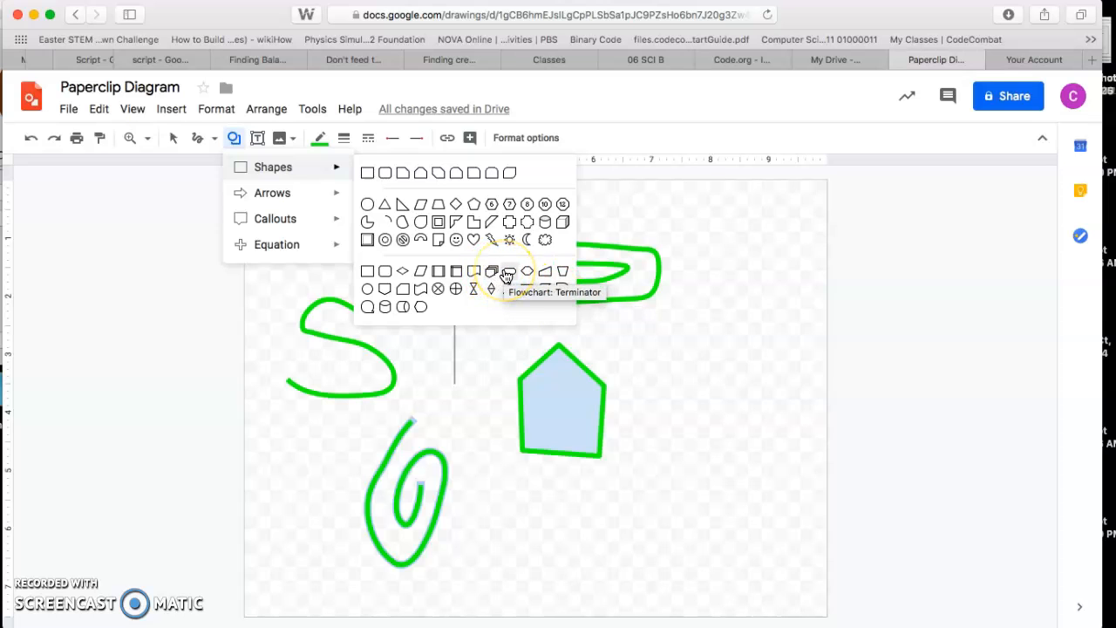
{"action": "mouse_move", "coordinate": [330, 207]}
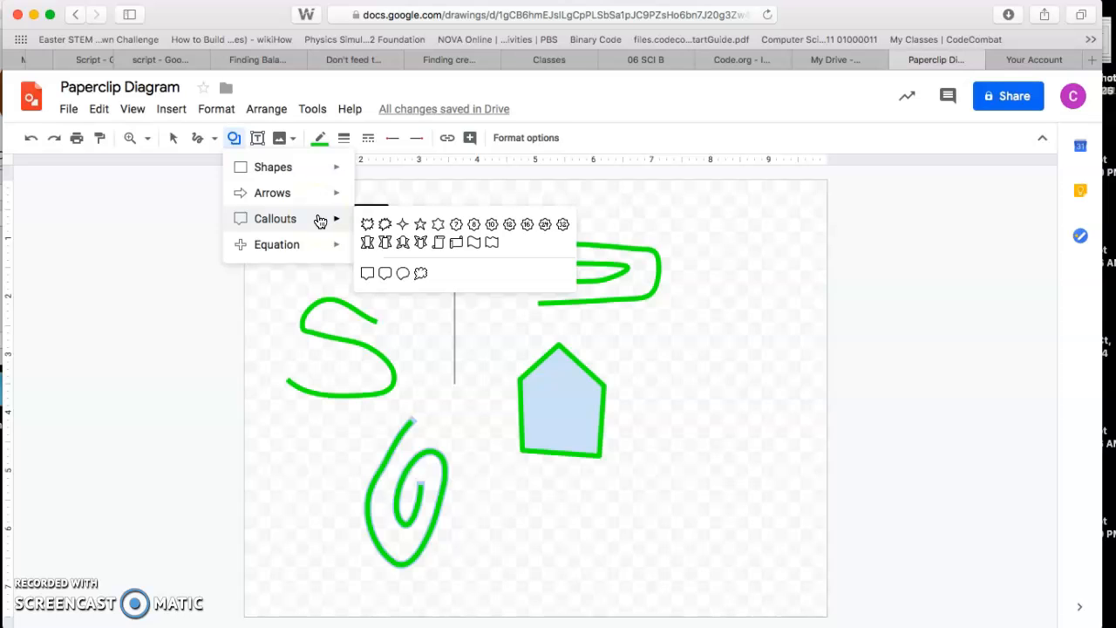
{"action": "left_click", "coordinate": [323, 245]}
{"action": "mouse_move", "coordinate": [324, 219]}
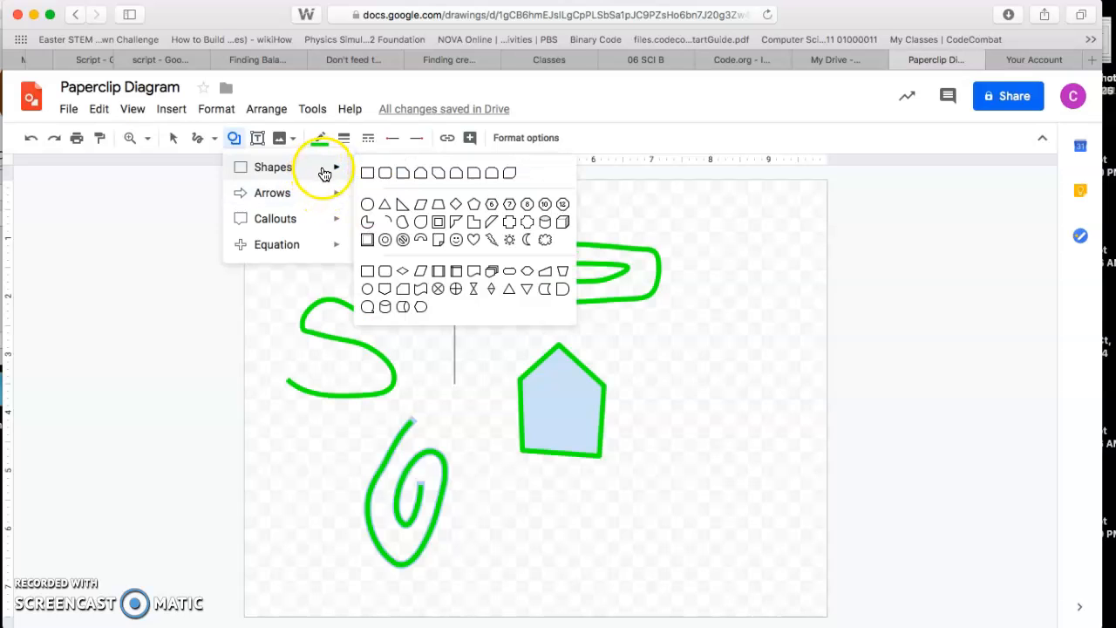
{"action": "left_click", "coordinate": [403, 239]}
{"action": "left_click_drag", "start_coordinate": [682, 353], "coordinate": [780, 465]}
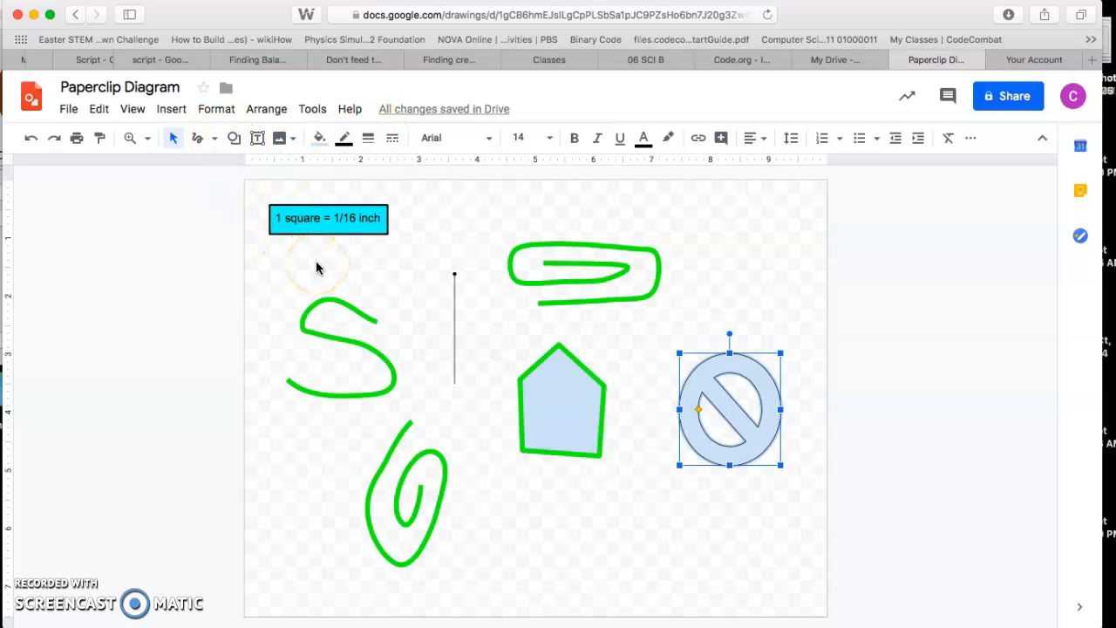
Add a text box about 1.6 by 1 inch below the pentagon reading "Talk about the important features".
{"action": "left_click", "coordinate": [256, 142]}
{"action": "left_click_drag", "start_coordinate": [519, 478], "coordinate": [615, 540]}
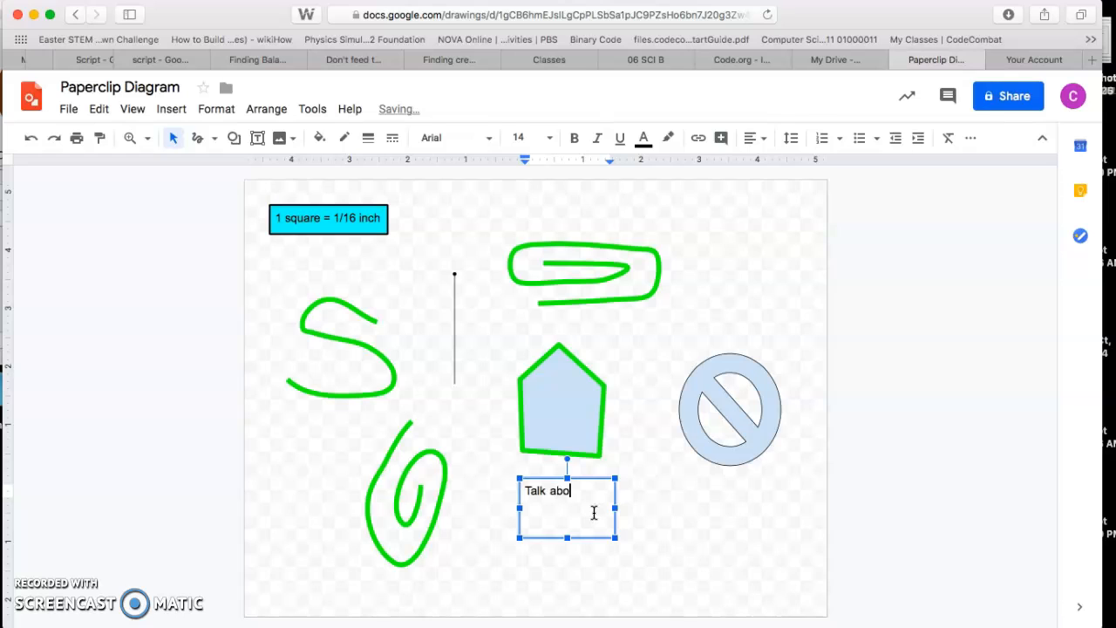
{"action": "type", "text": "e important features"}
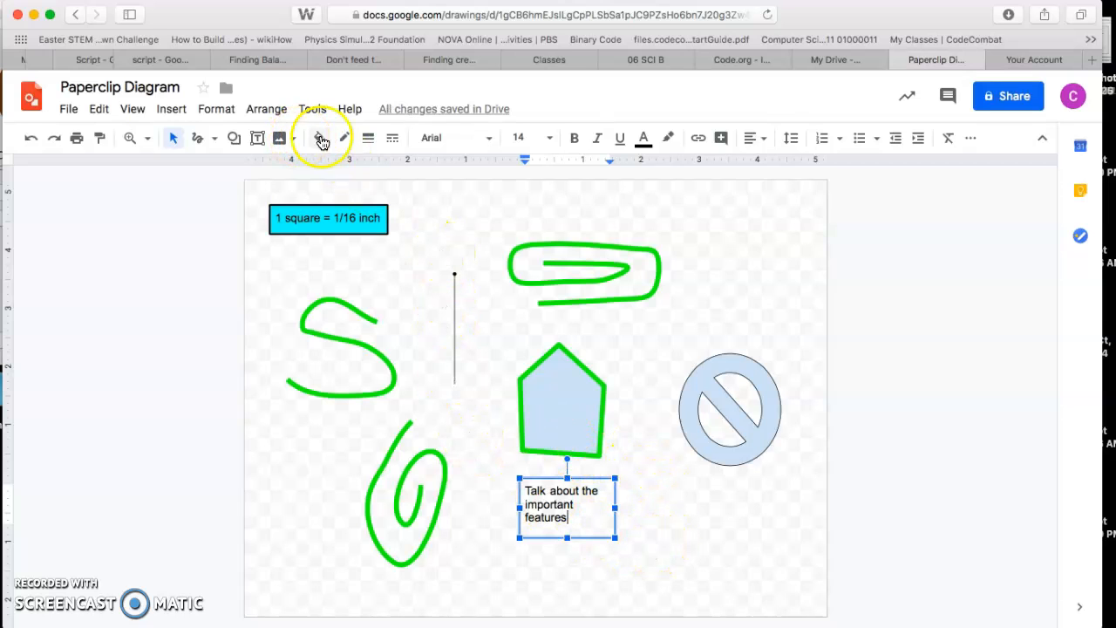
Draw an upward arrow about 0.7 inches long from the text box into the pentagon and make its line thicker.
{"action": "left_click", "coordinate": [217, 142]}
{"action": "left_click", "coordinate": [224, 192]}
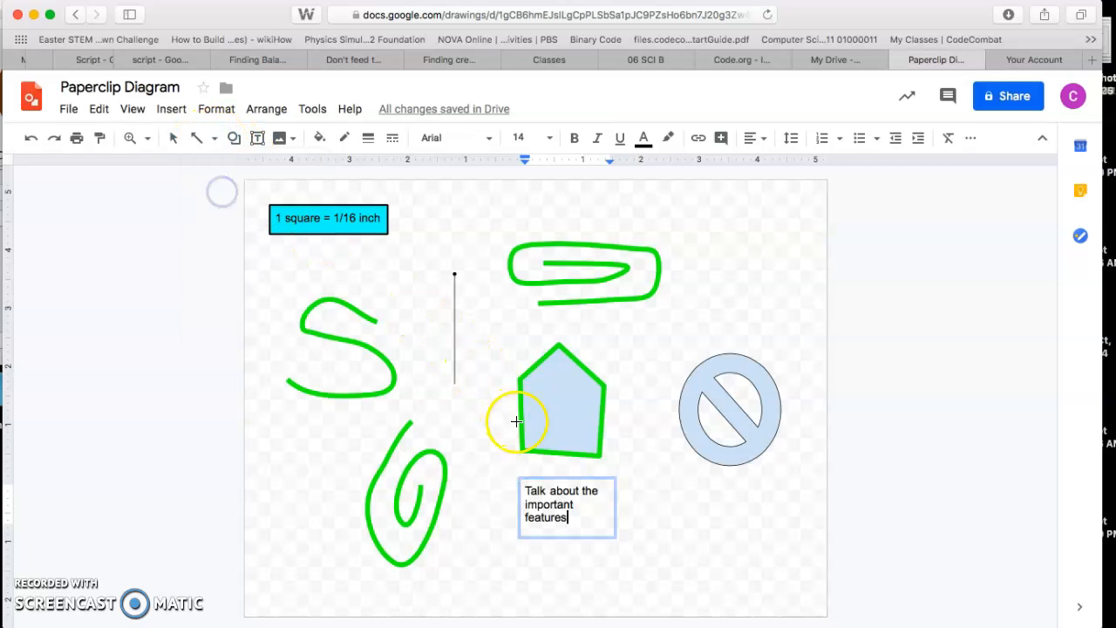
{"action": "left_click_drag", "start_coordinate": [553, 471], "coordinate": [567, 428]}
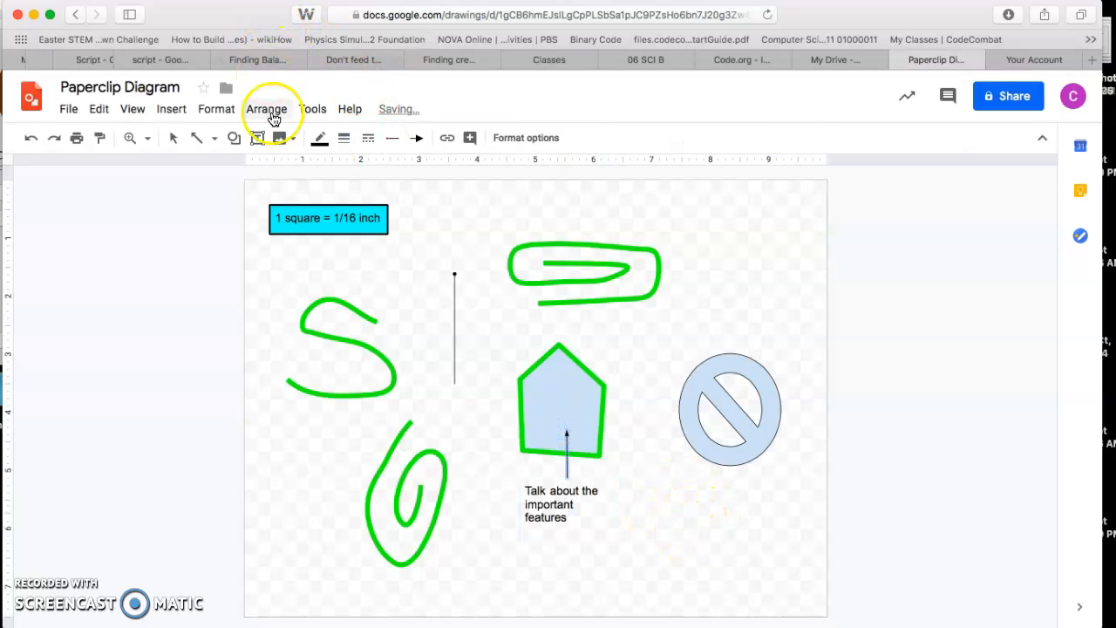
{"action": "left_click", "coordinate": [342, 141]}
{"action": "left_click", "coordinate": [373, 244]}
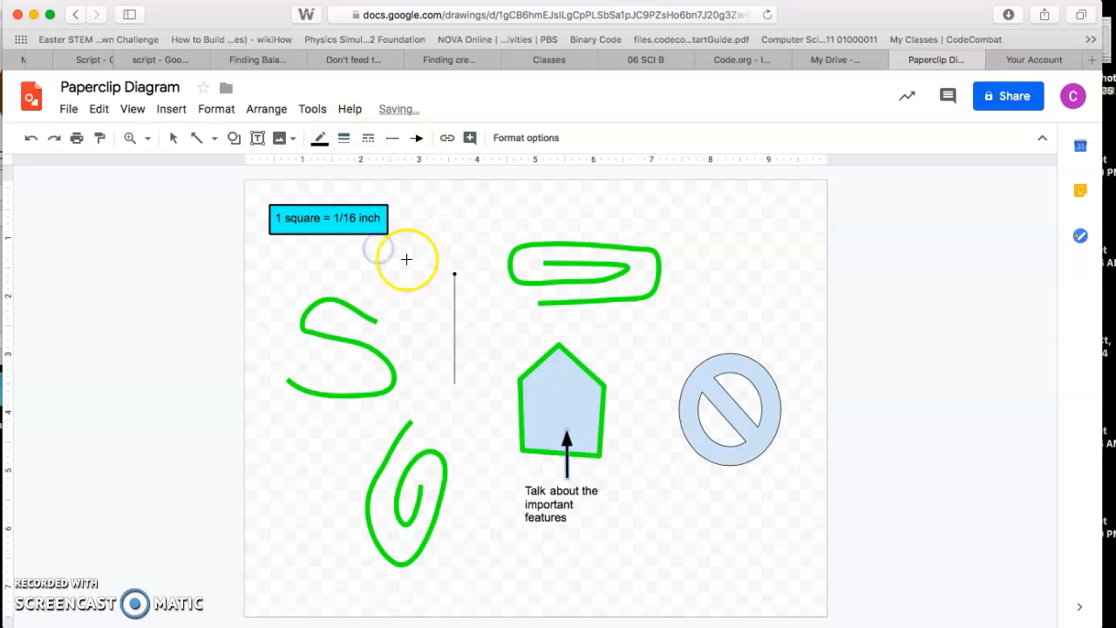